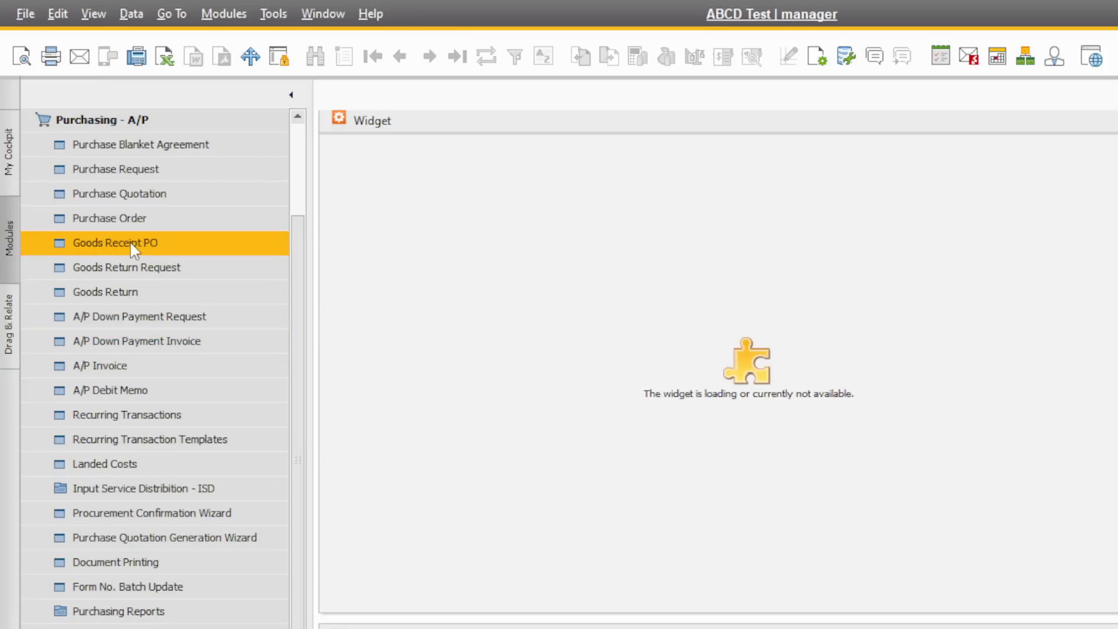
- Open Goods Receipt PO, browse back to the AGGRAWAL ENTERPRISES receipt with quantity 2 per item, and copy its vendor code
click(129, 243)
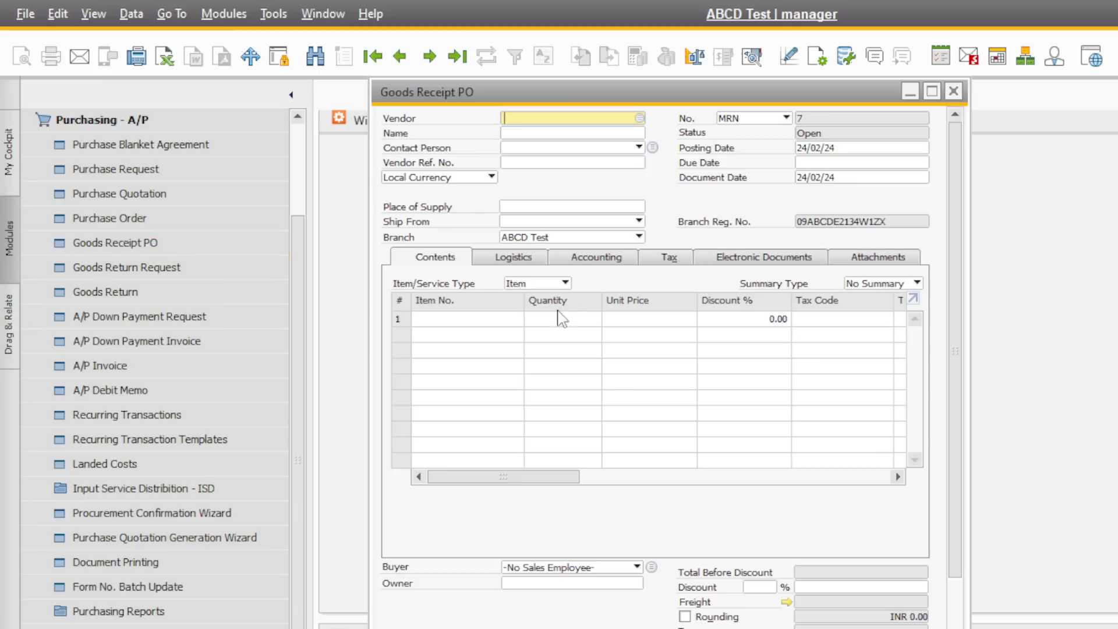
click(932, 91)
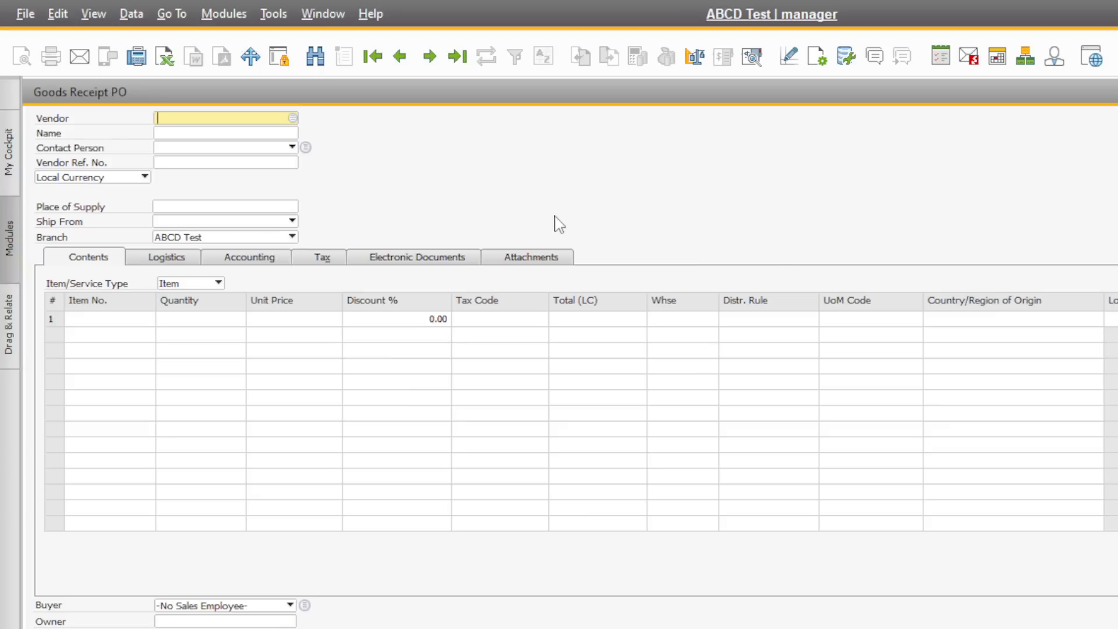
click(401, 57)
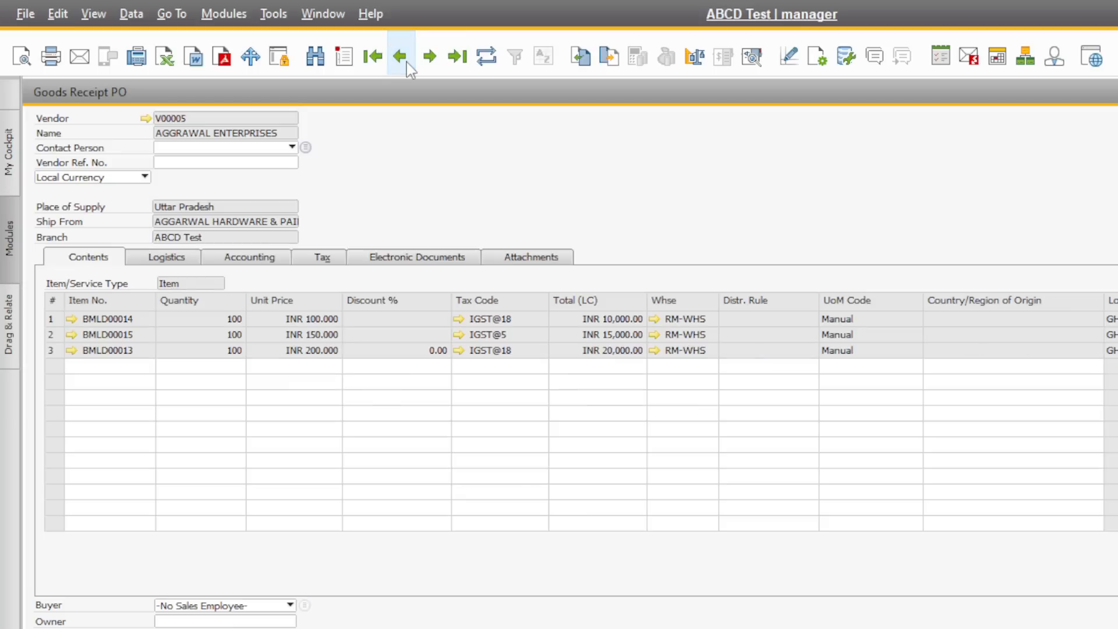
click(401, 56)
click(400, 57)
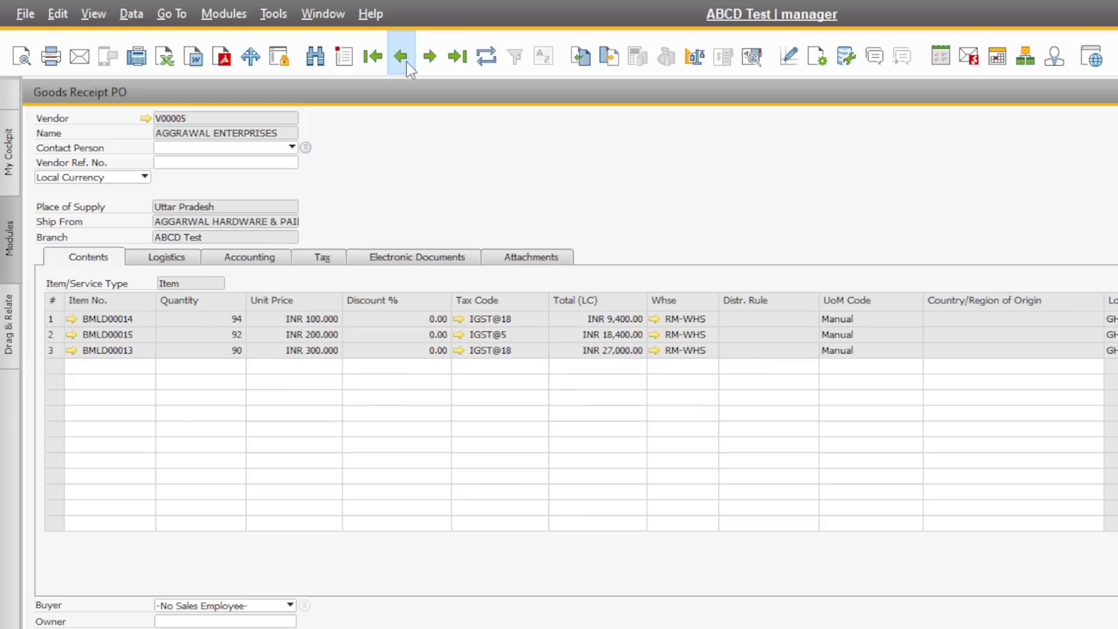
click(407, 64)
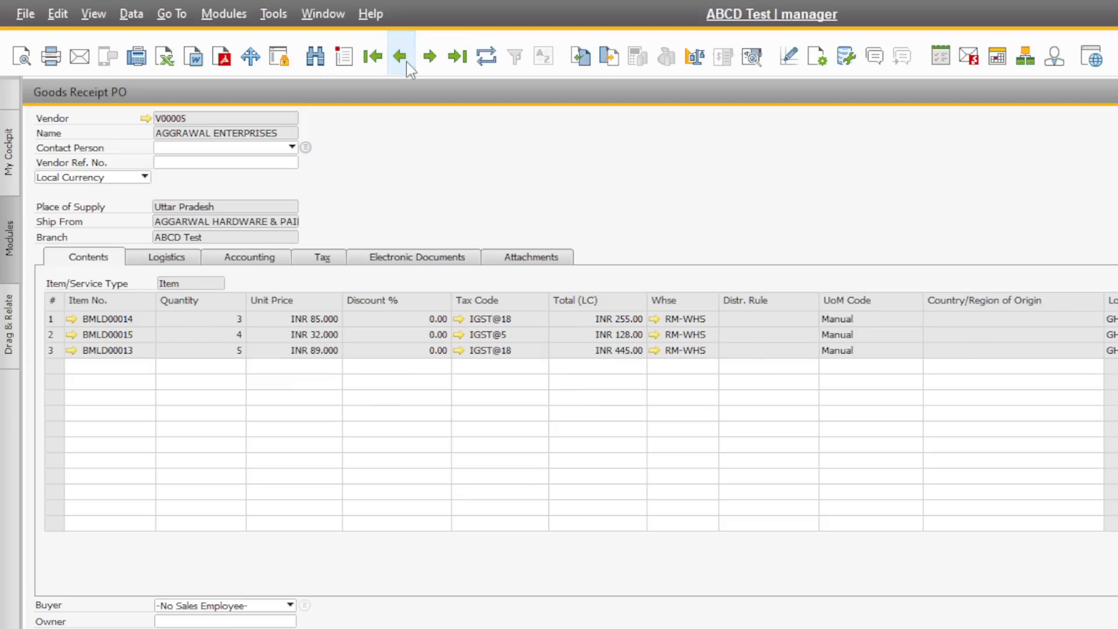
click(407, 64)
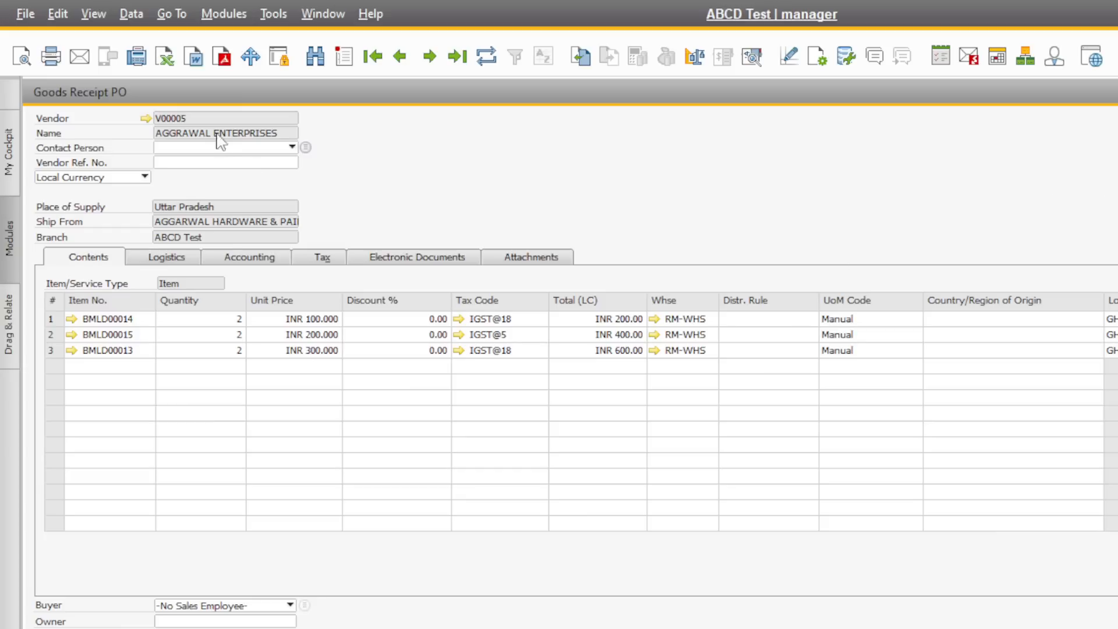
right_click(204, 121)
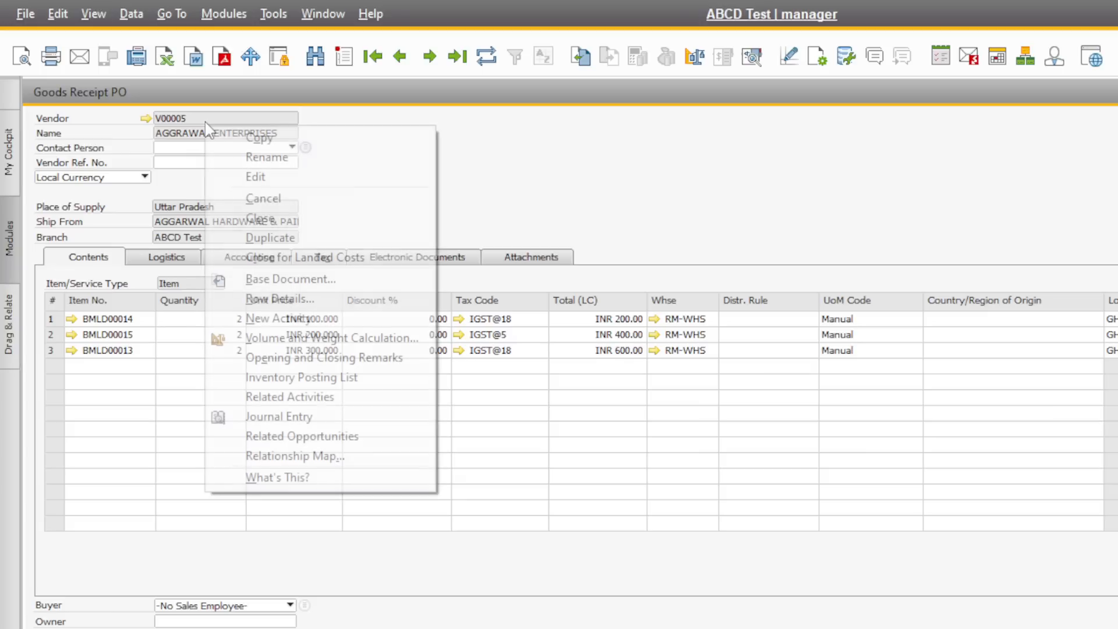
click(256, 139)
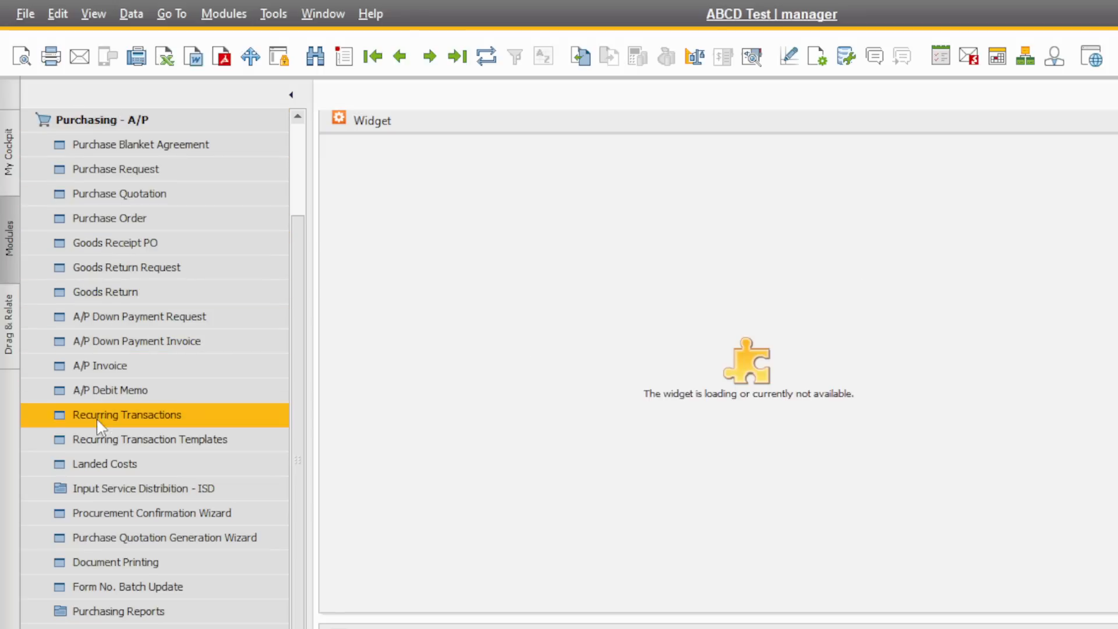
- Start a maximized Landed Costs document for vendor AGGRAWAL ENTERPRISES and load the first listed goods receipt dated 28/12/23
click(100, 462)
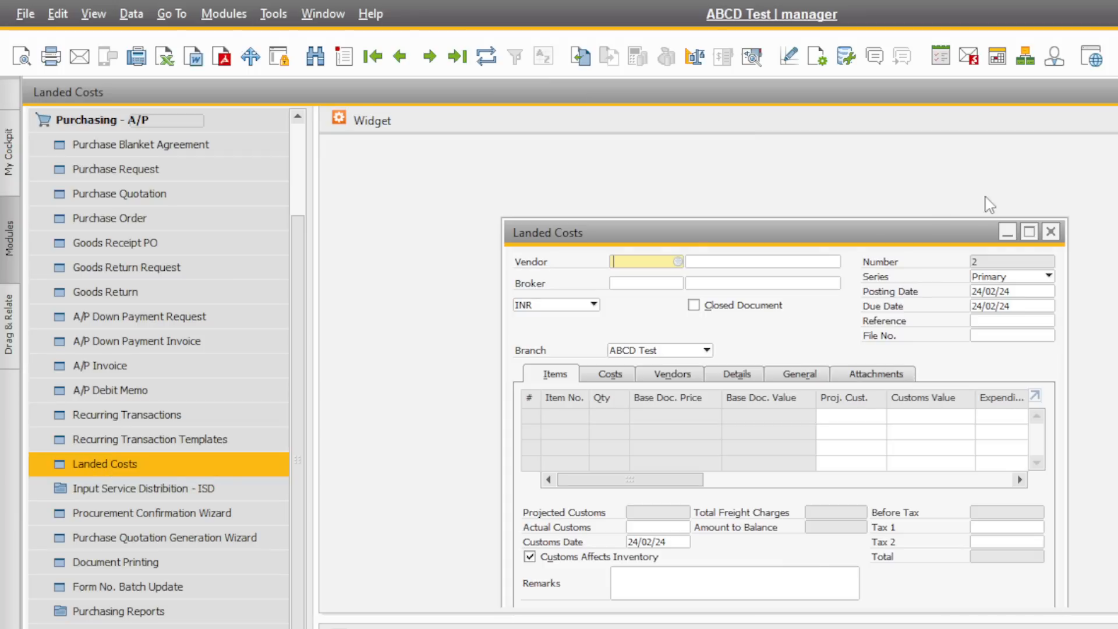
click(1029, 231)
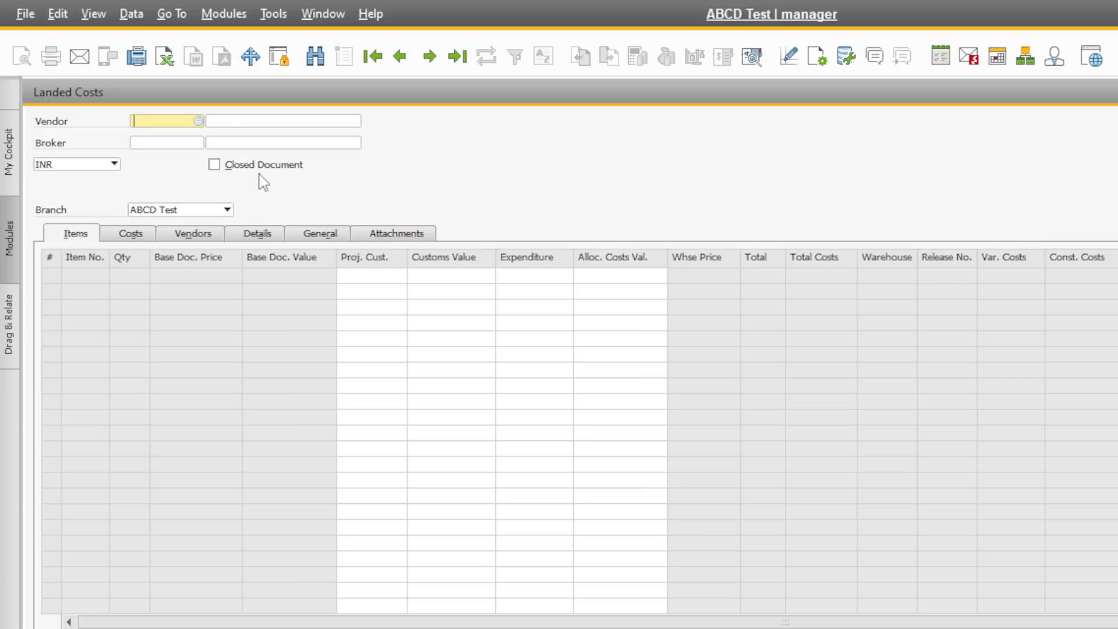
text(V00005)
key(Tab)
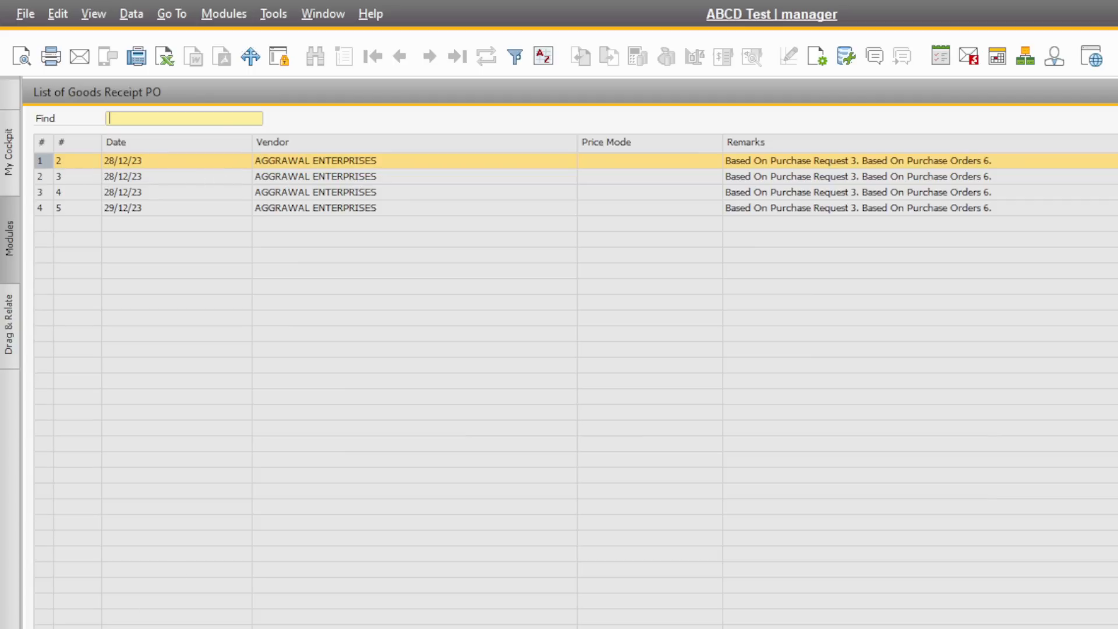
key(Return)
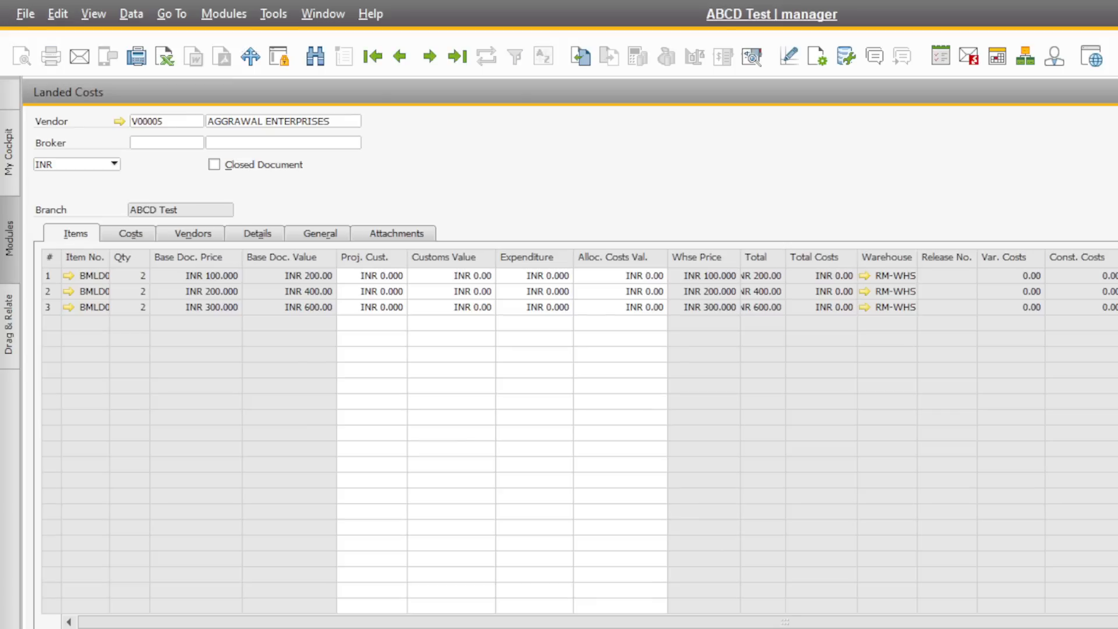
- Fit the column widths of the landed costs items table to their contents
click(93, 14)
mouse_move(131, 14)
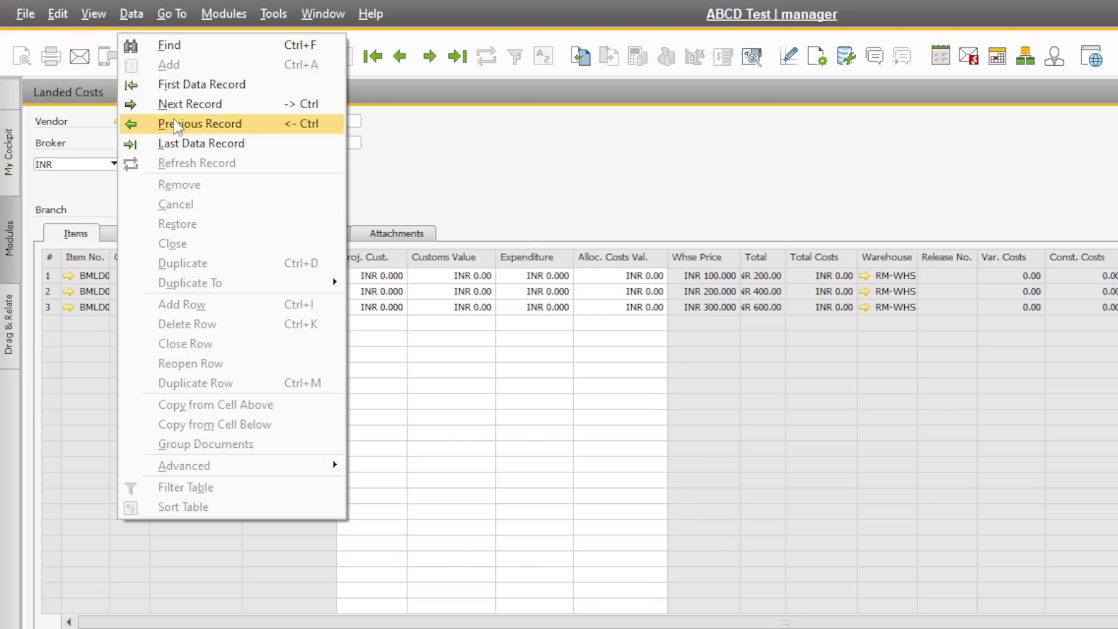
mouse_move(93, 12)
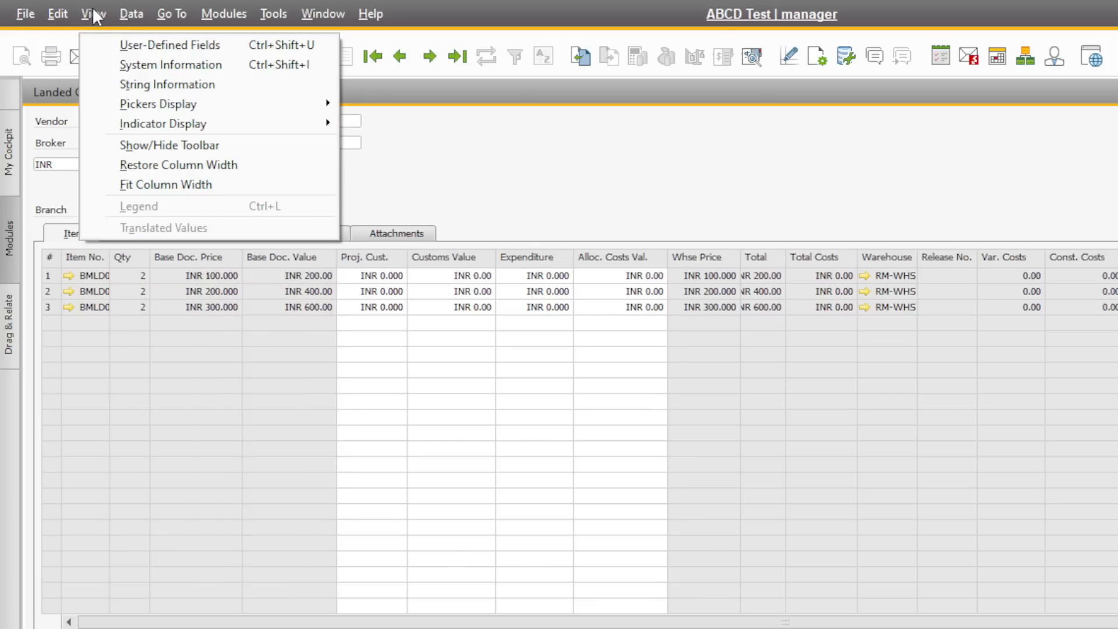
click(146, 186)
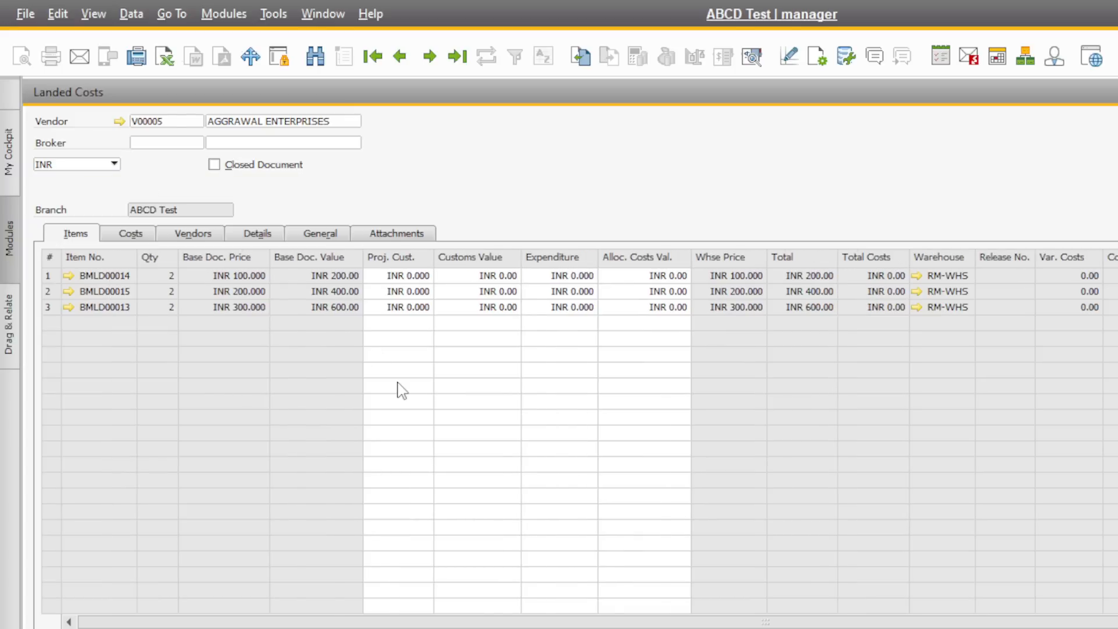
- Set AIRNAT INTERNET as the broker of the landed costs document from the business partner list
click(197, 145)
click(198, 143)
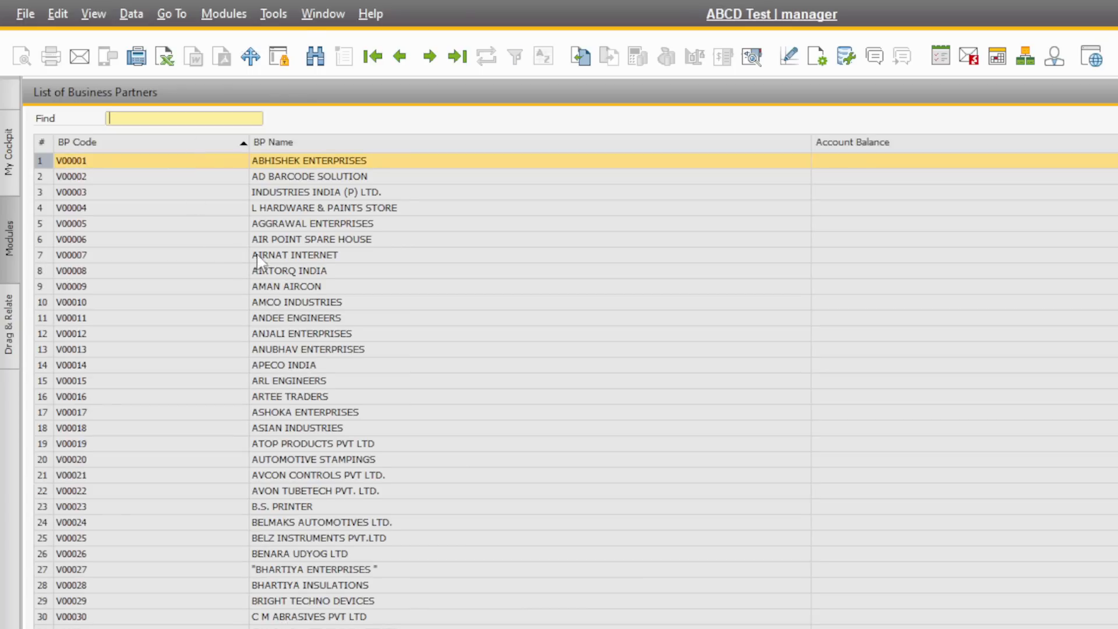
click(294, 258)
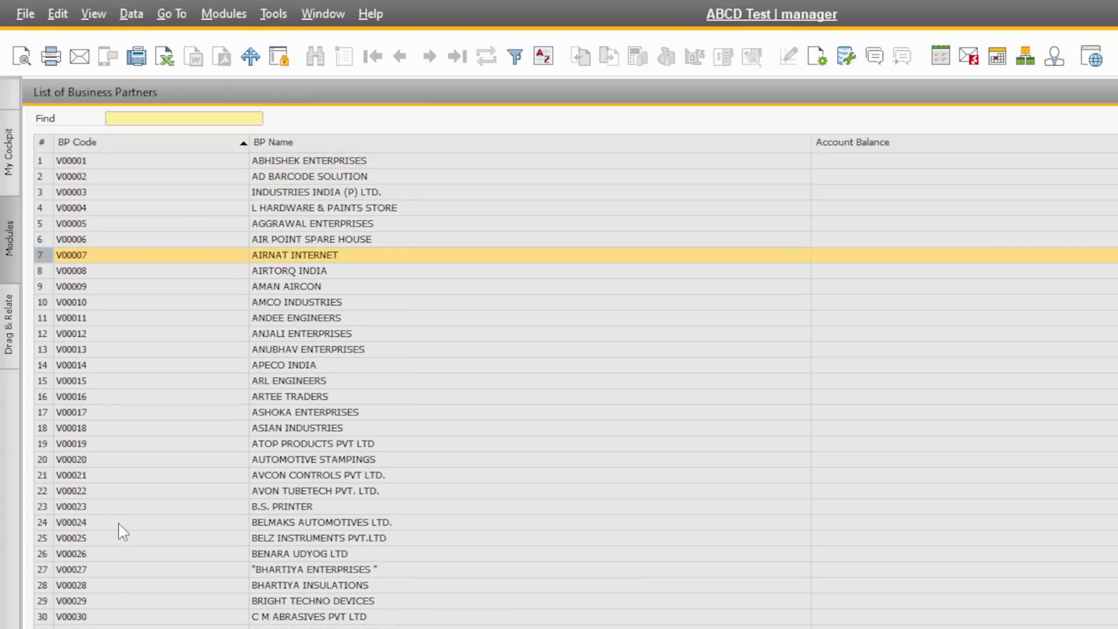
key(Return)
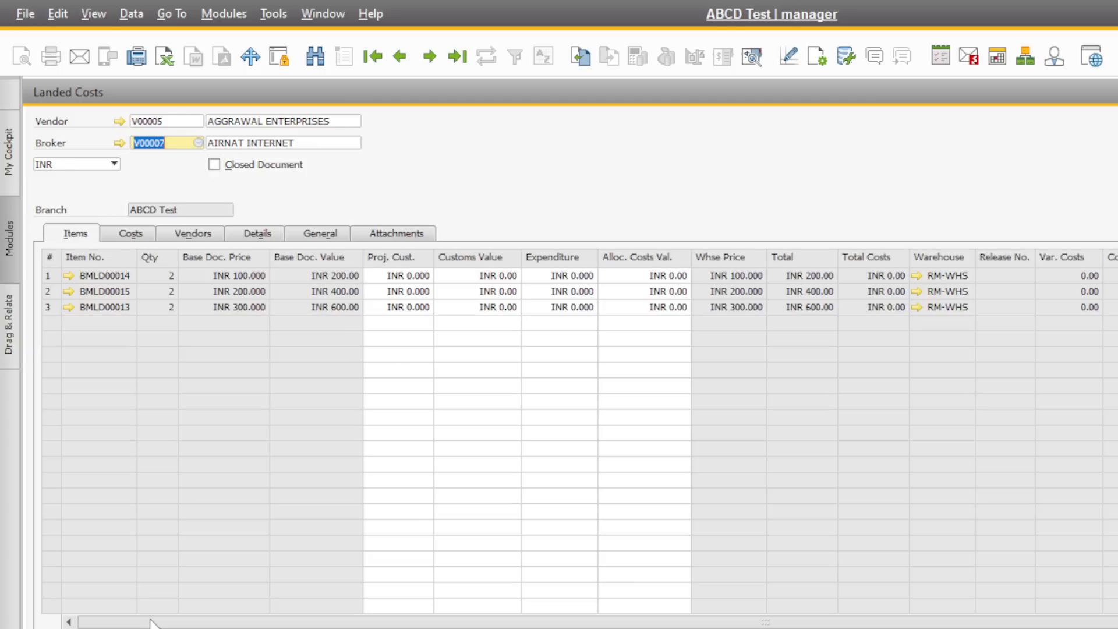
- Enter a Custom Duty amount of 1000 in the fixed costs of the landed costs document
click(147, 238)
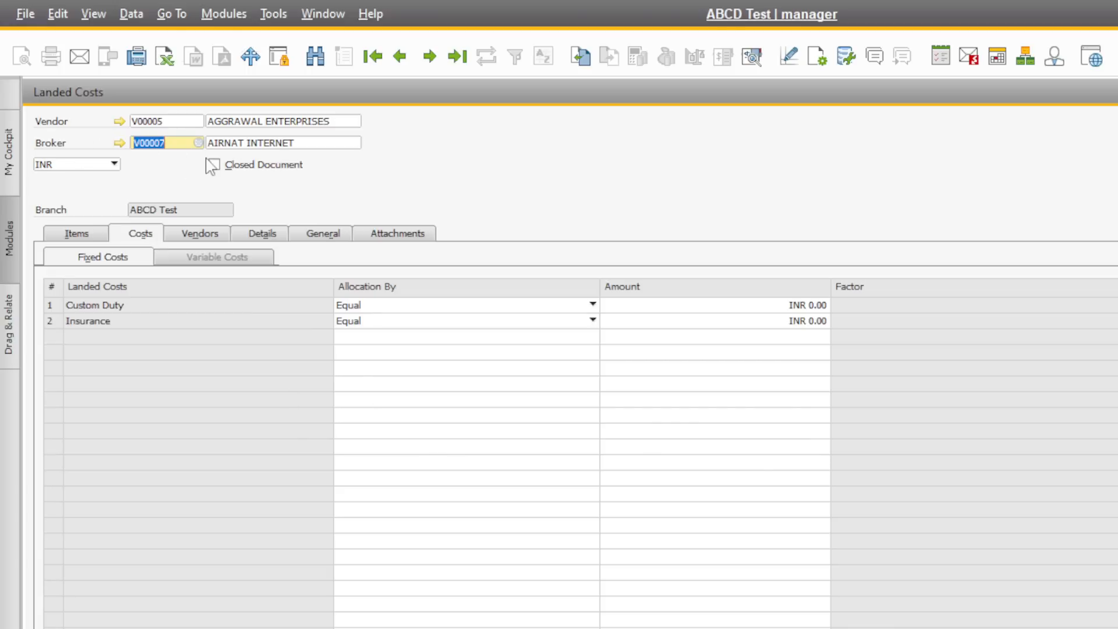
click(812, 307)
key(BackSpace)
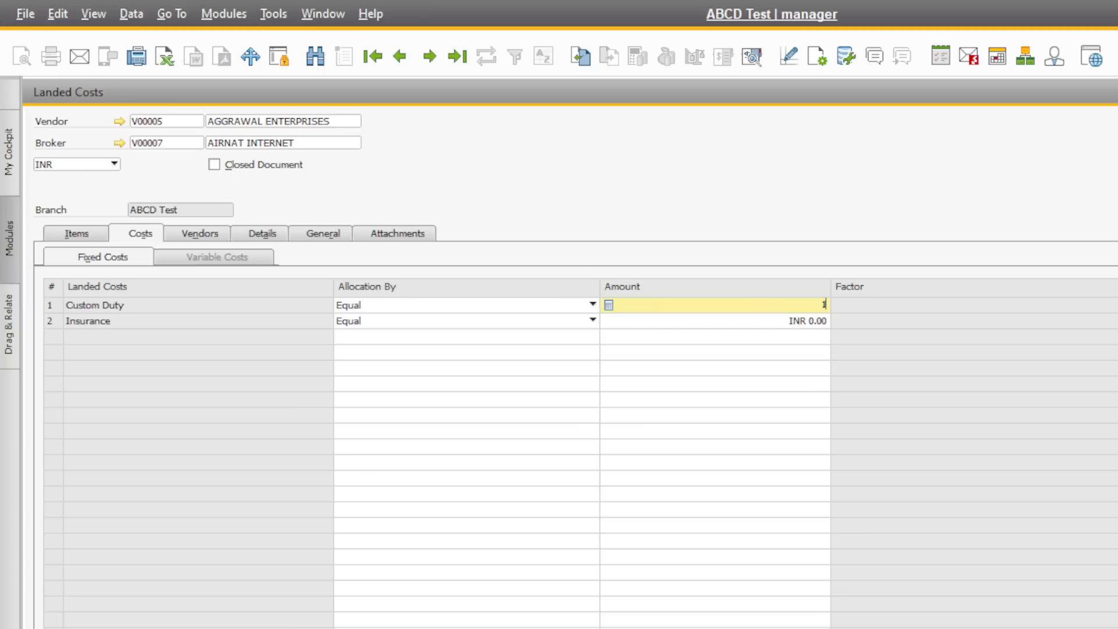
text(1000)
key(Tab)
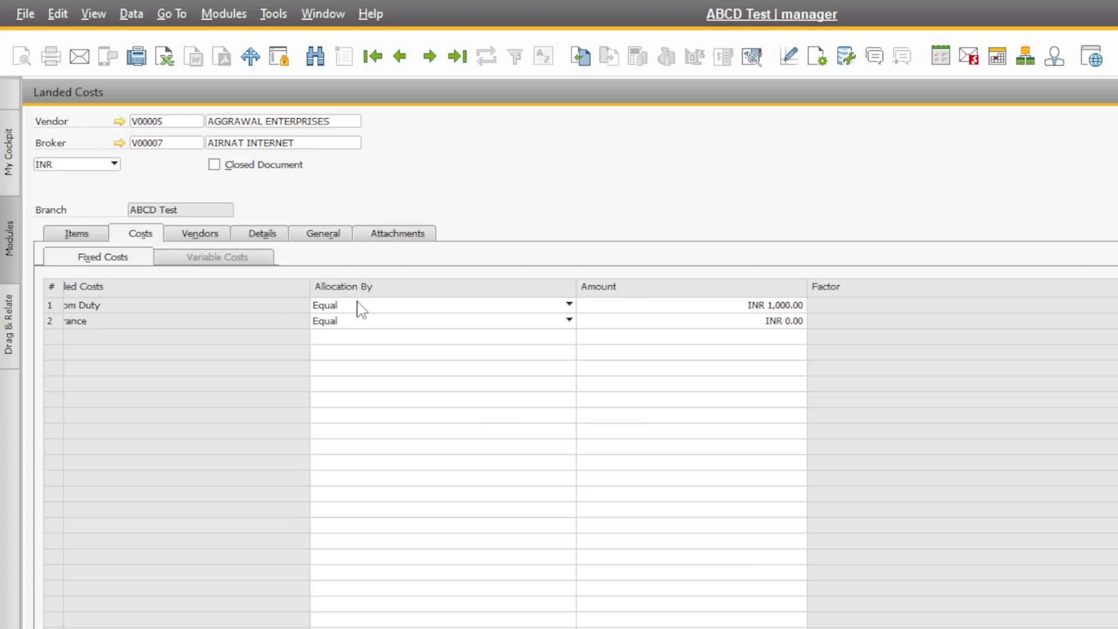
- Review the landed cost values allocated to each item and preview the document's journal entry
click(91, 238)
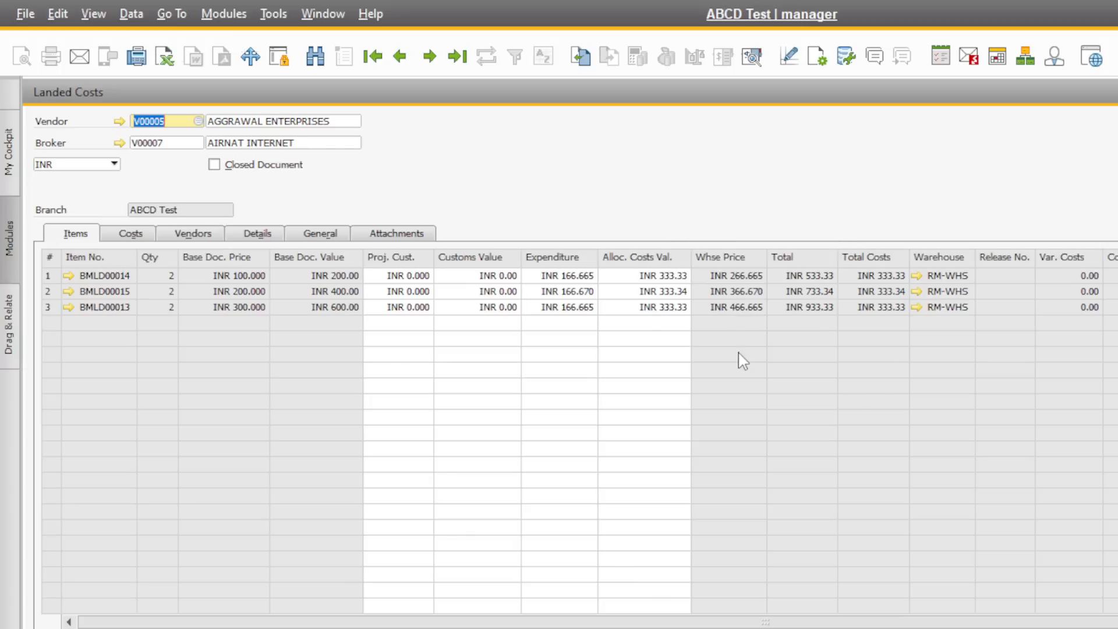
click(755, 55)
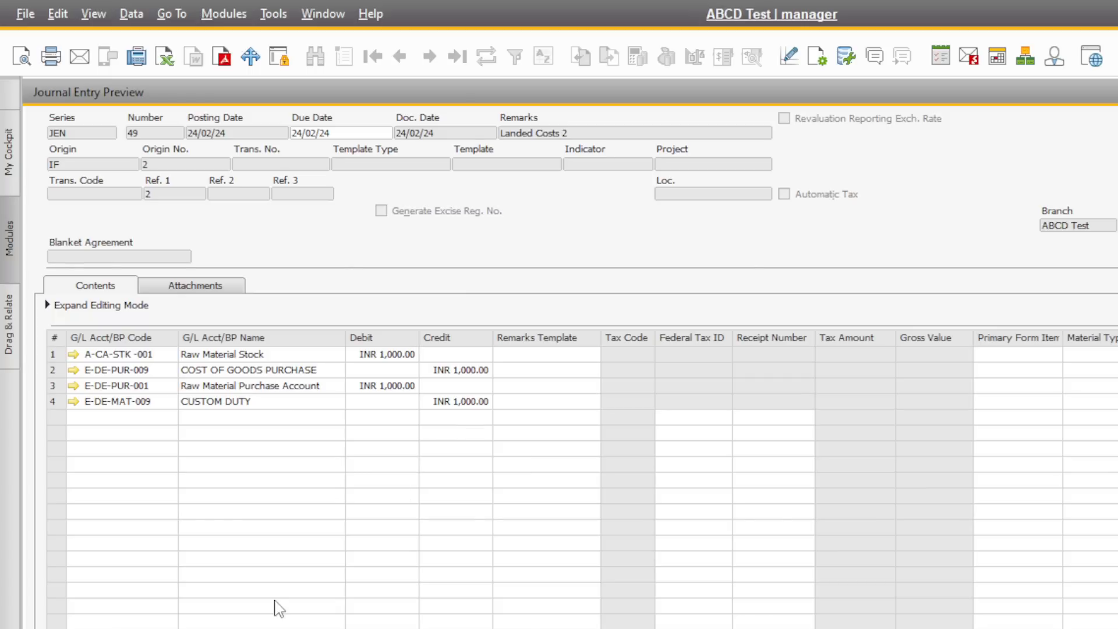
key(Escape)
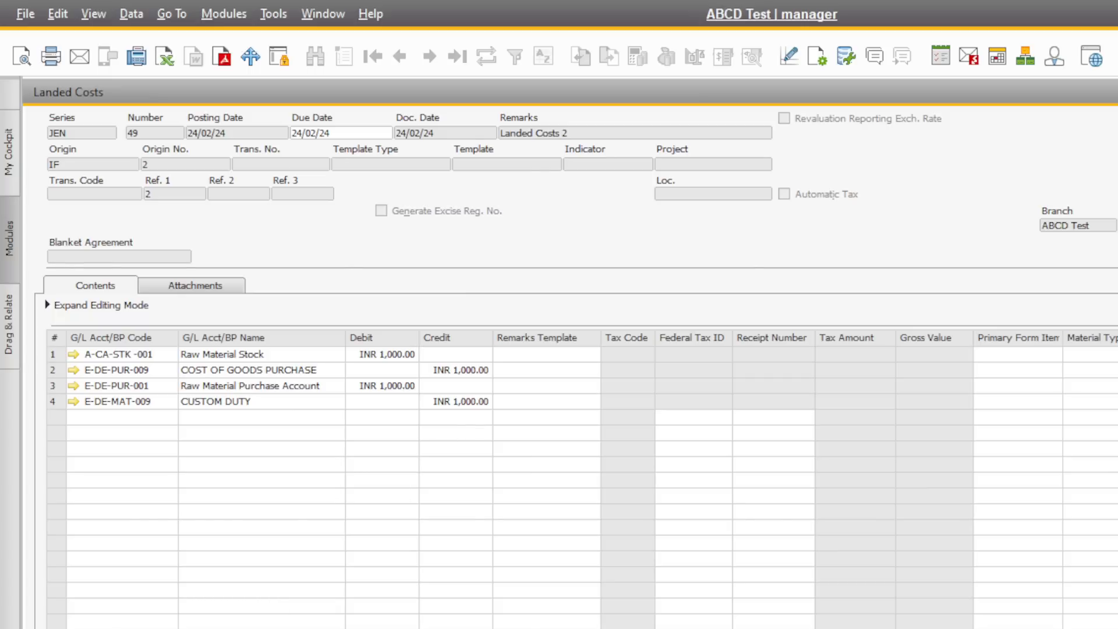
- Add the landed costs document and confirm its creation
key(Return)
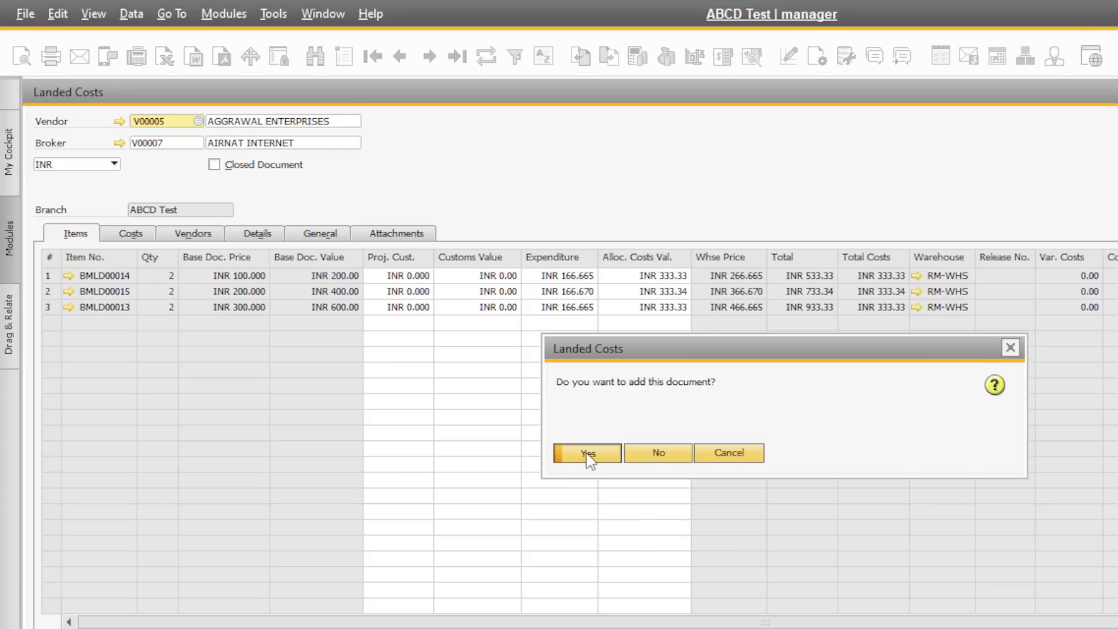
click(589, 453)
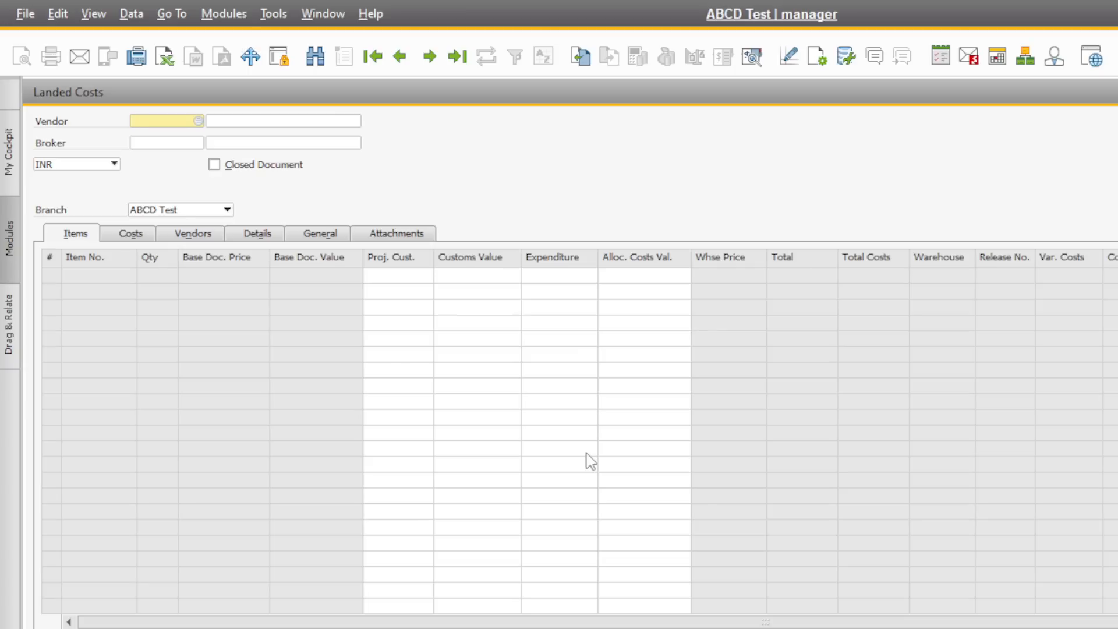
right_click(900, 153)
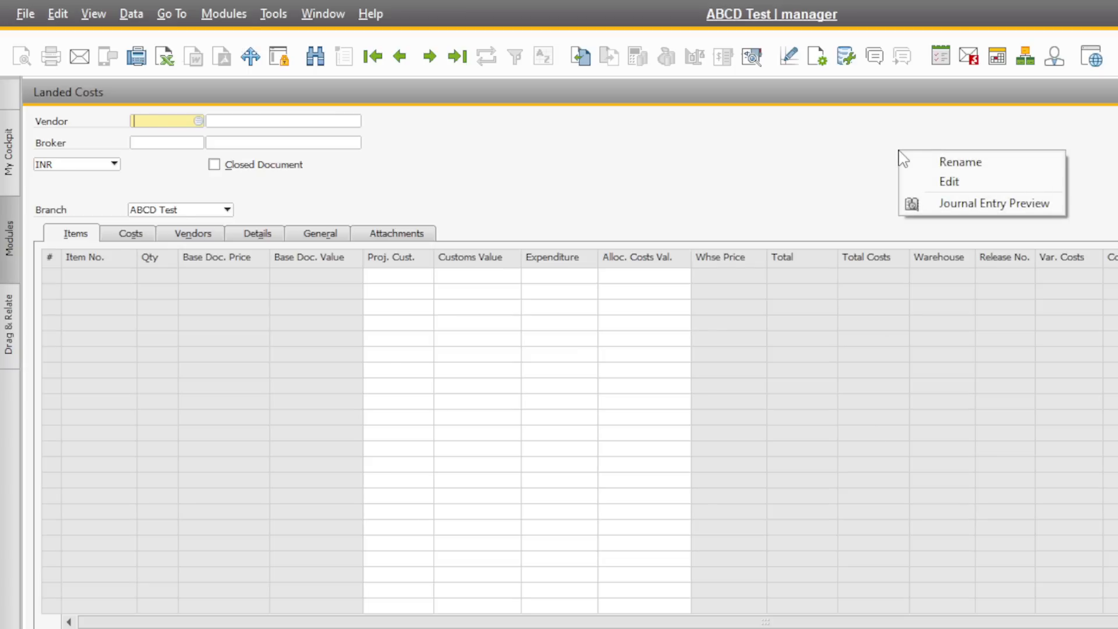
click(584, 169)
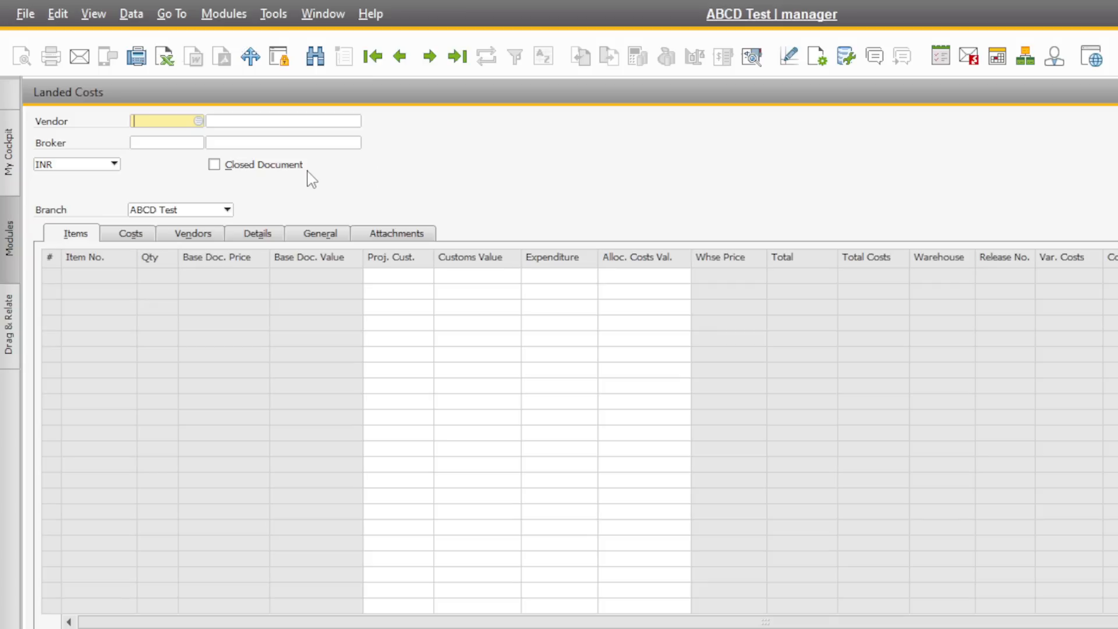
- List the goods receipts still available for landed costs for vendor AGGRAWAL ENTERPRISES
text(V00005)
key(Tab)
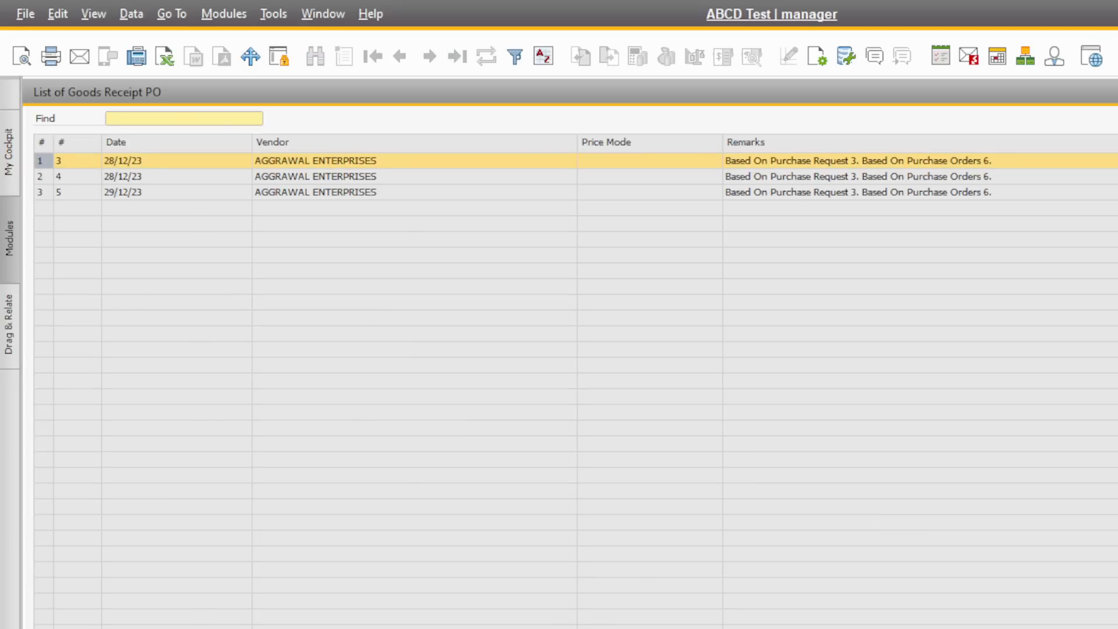
key(Return)
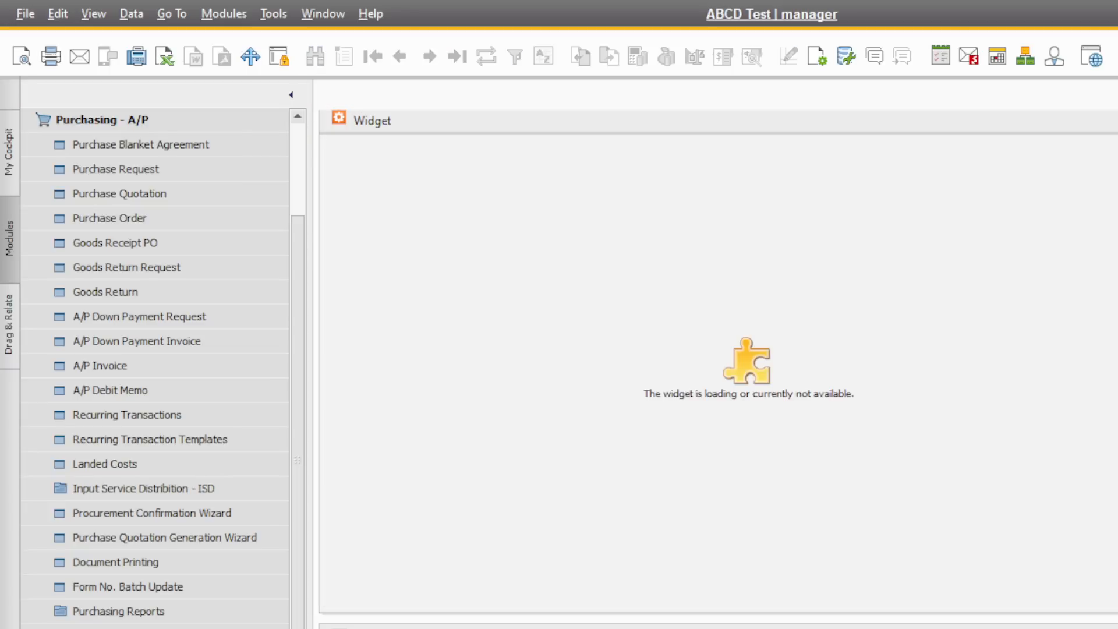
- Find the goods receipt used for the landed costs in Goods Receipt PO and check its landed costs open/close option
click(169, 240)
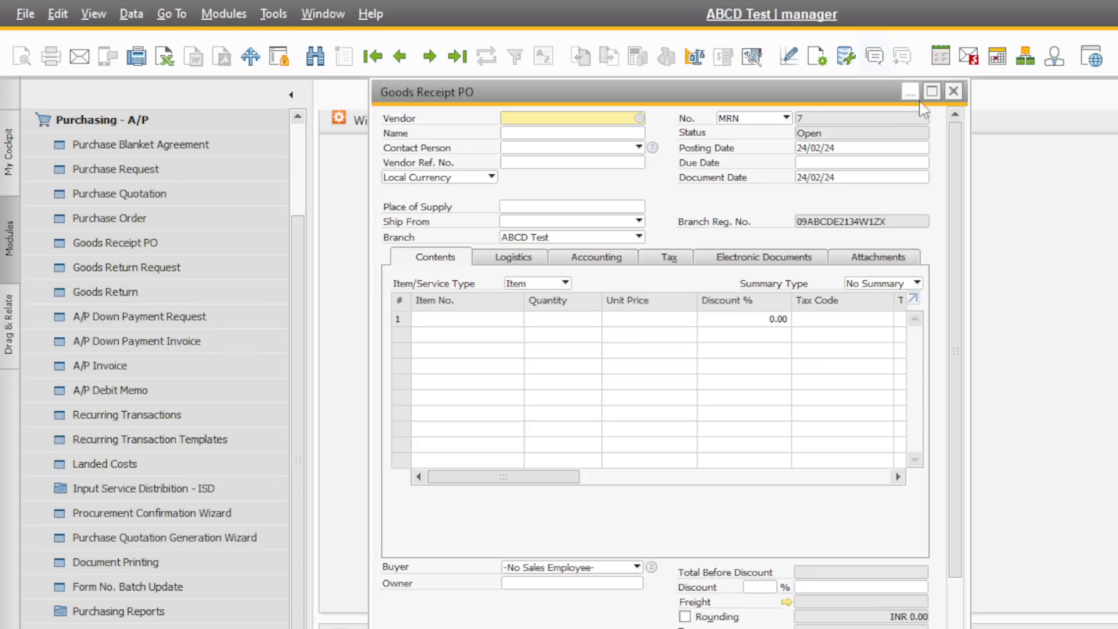
click(933, 92)
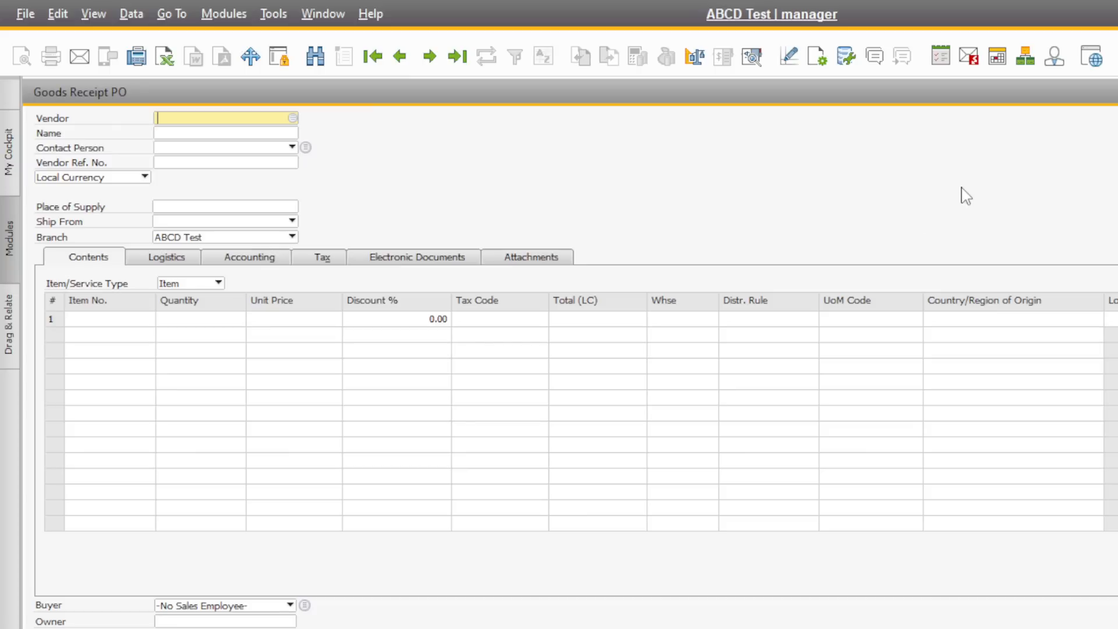
key(ctrl+f)
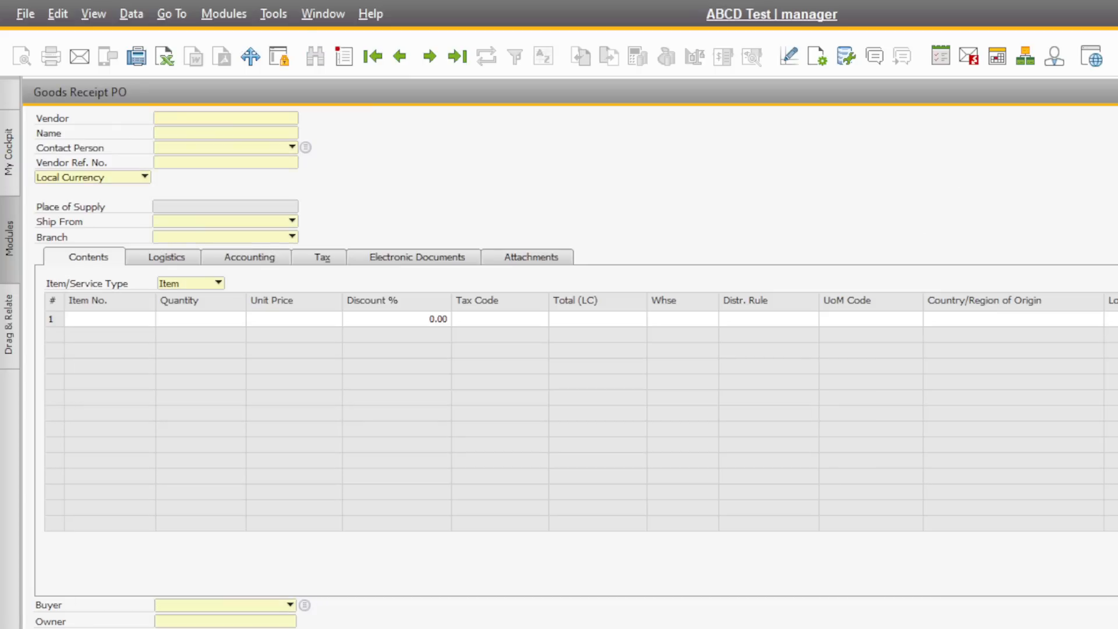
key(Return)
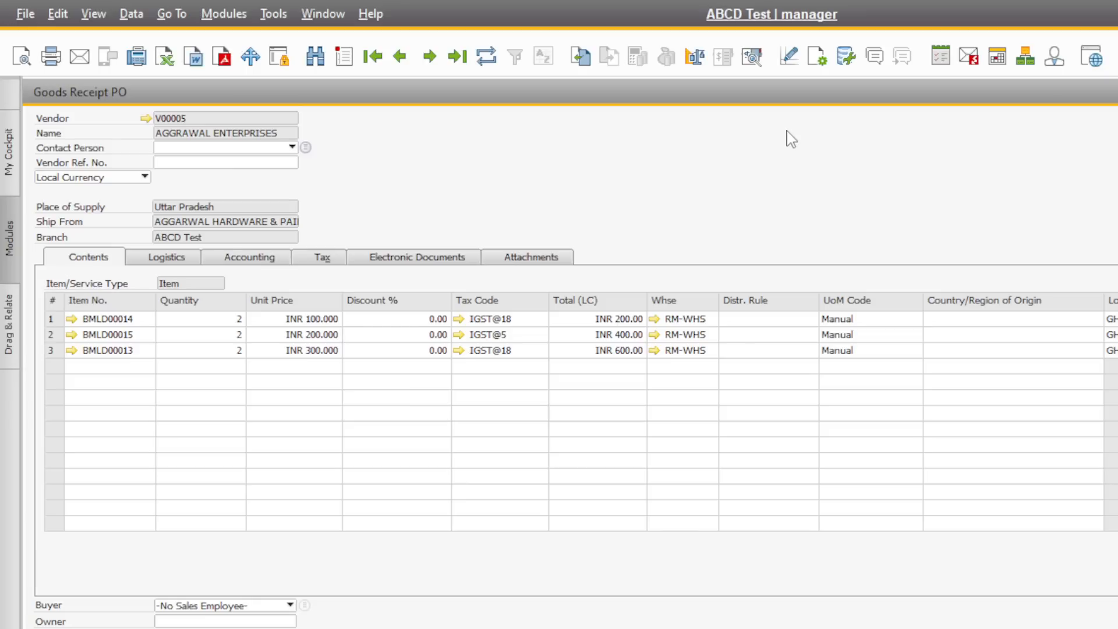
right_click(754, 144)
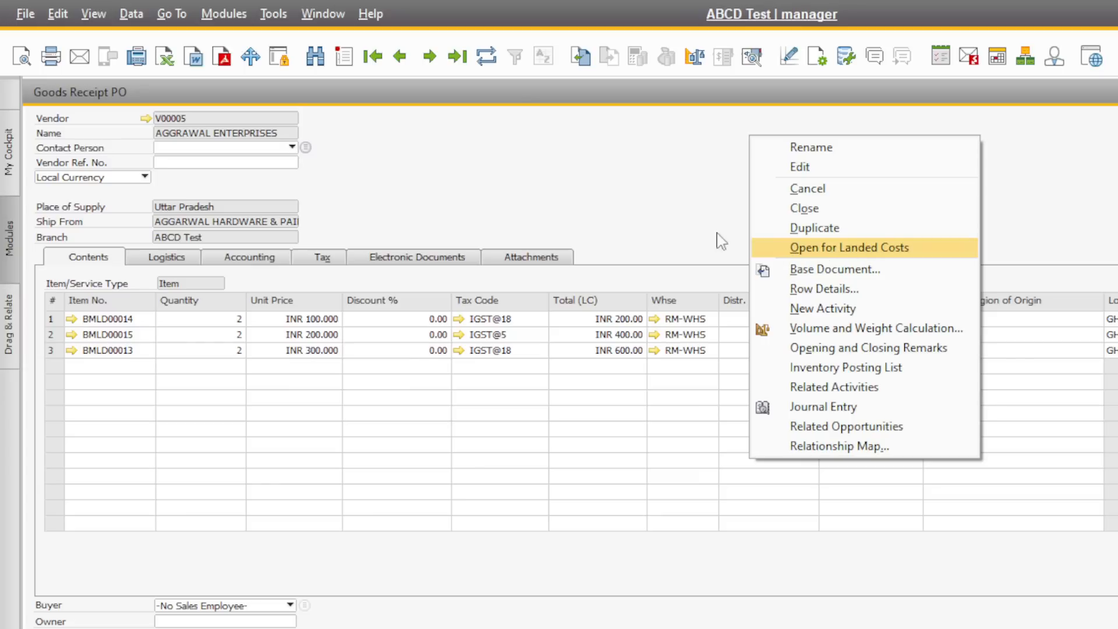
- Reopen the goods receipt for landed costs, confirming despite the existing landed costs document, and close the receipt
click(612, 157)
right_click(615, 160)
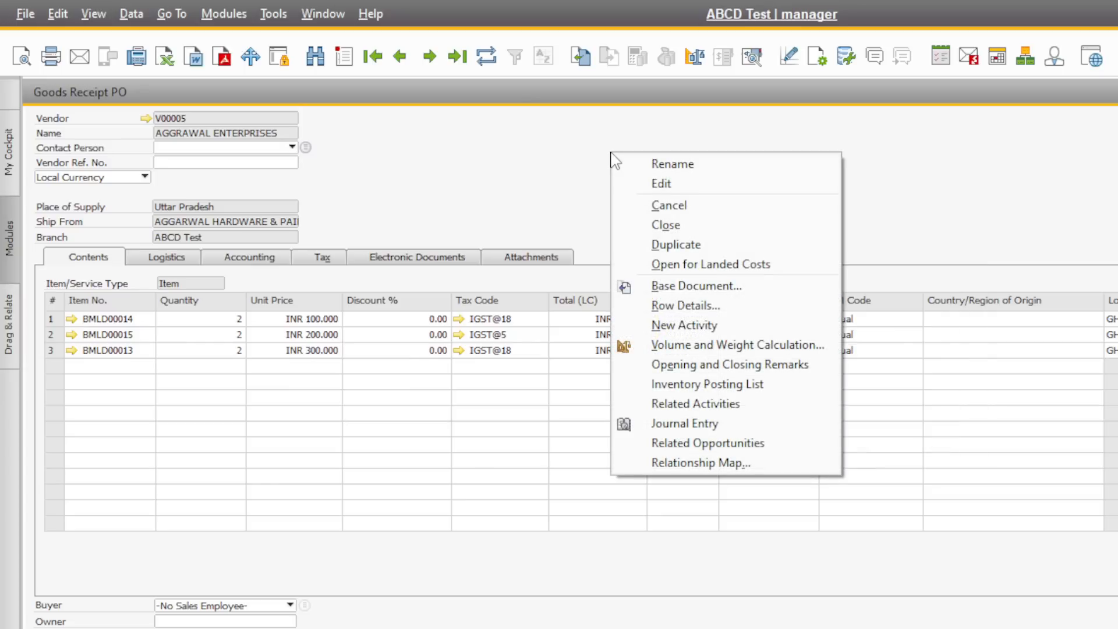
click(706, 267)
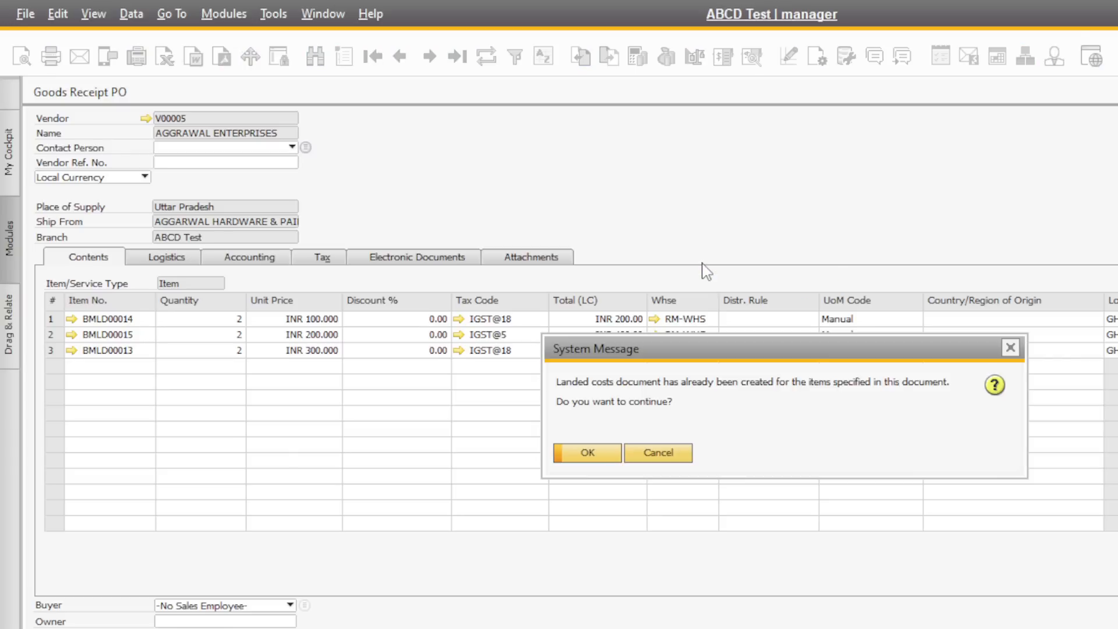
click(596, 454)
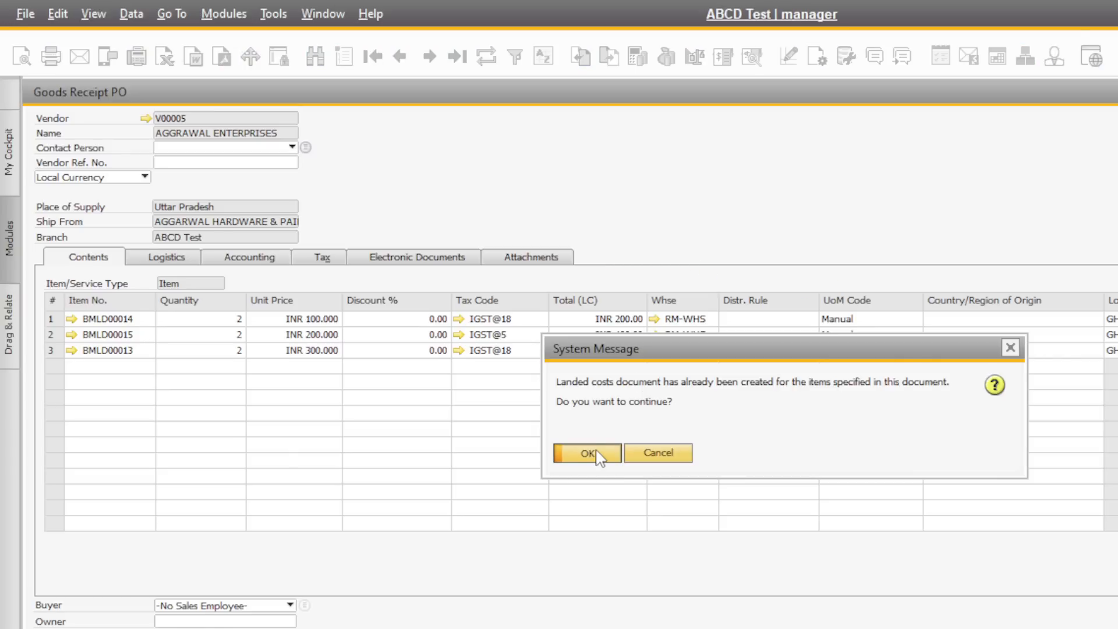
click(599, 457)
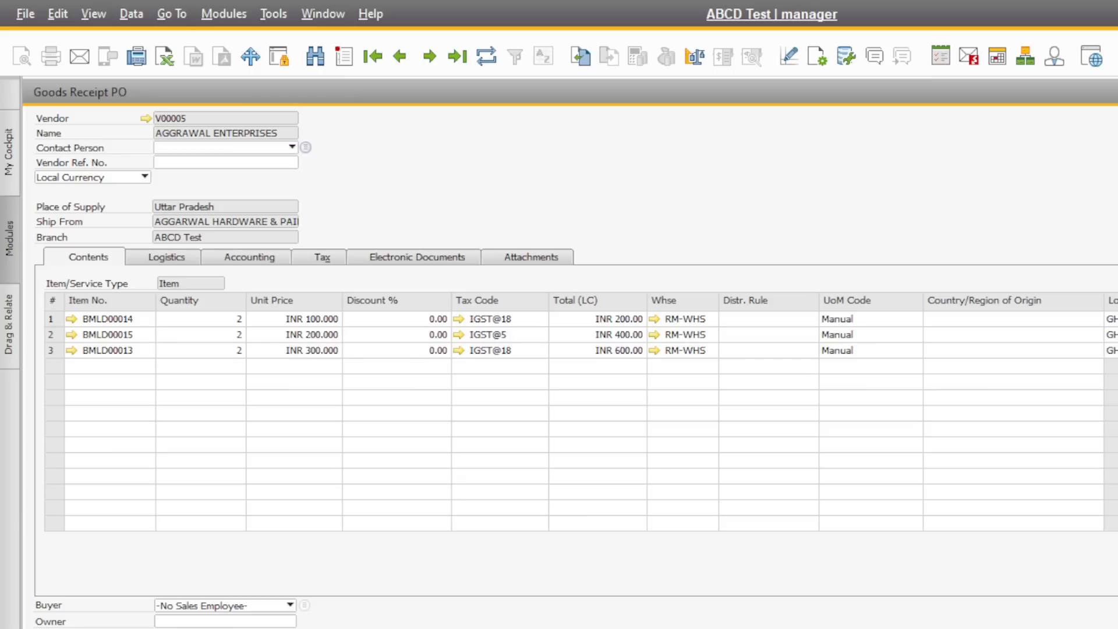
key(Escape)
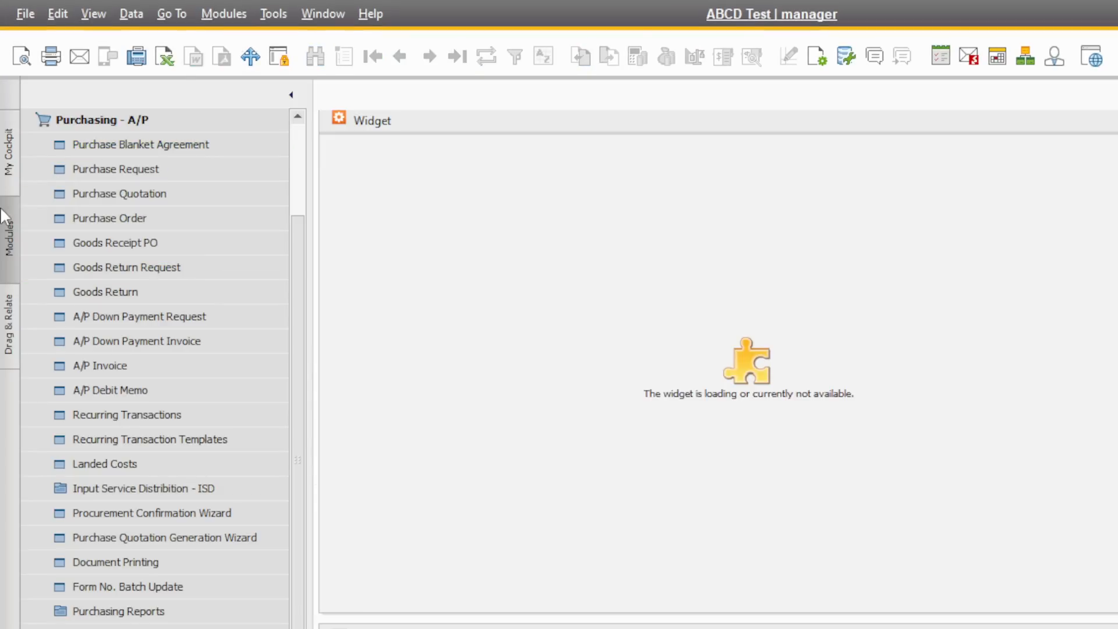
- Start a new Landed Costs document for vendor AGGRAWAL ENTERPRISES based on the first listed goods receipt, dated 28/12/23
click(113, 465)
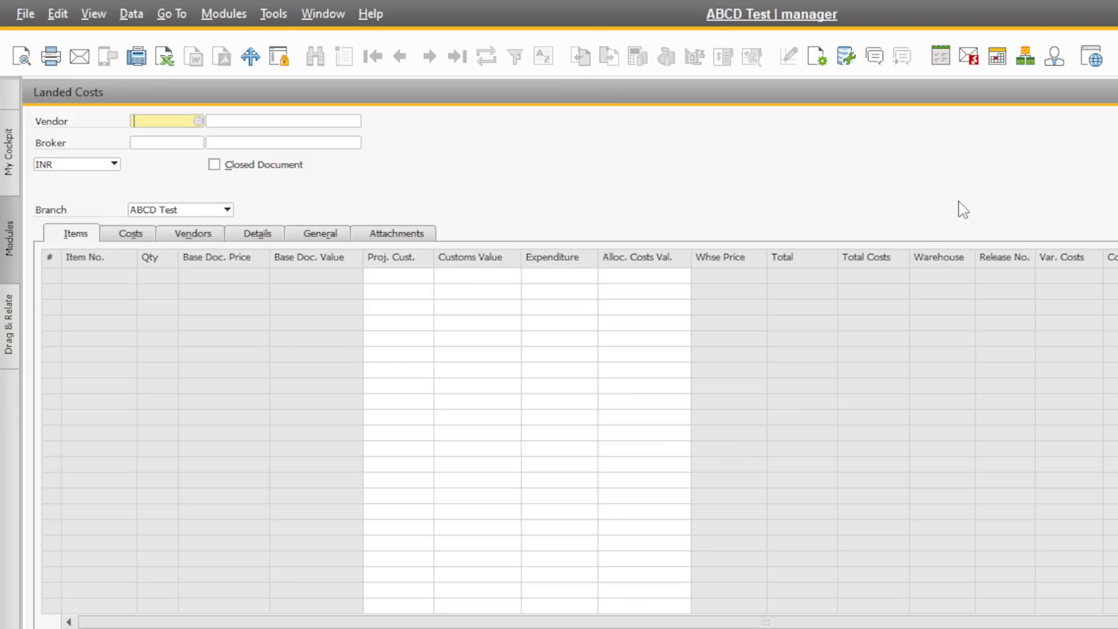
click(1029, 232)
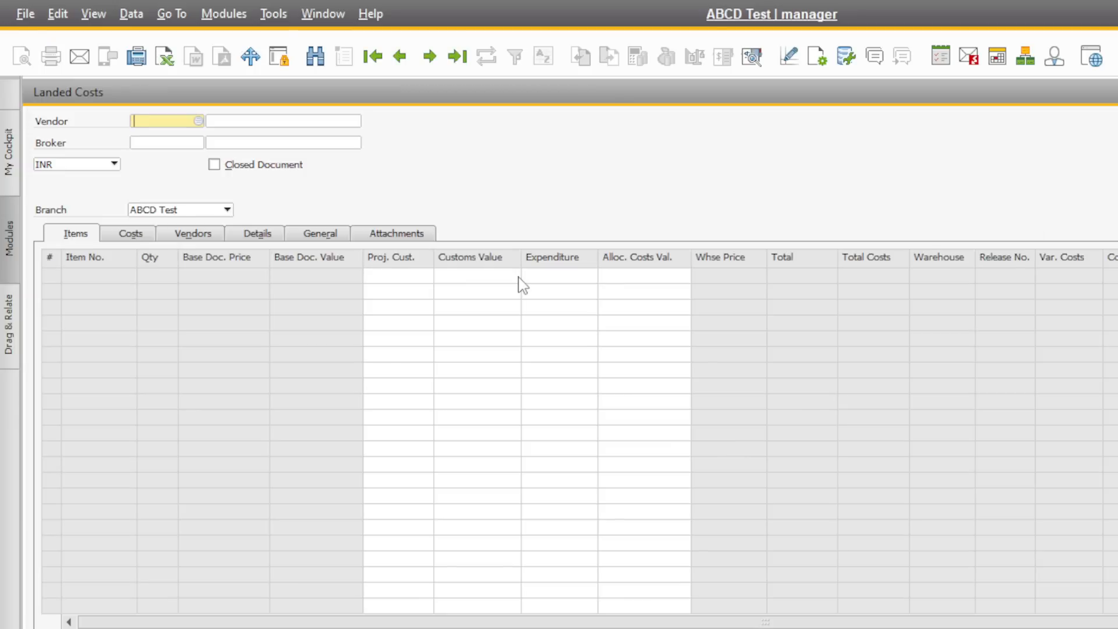
text(V00005)
key(Tab)
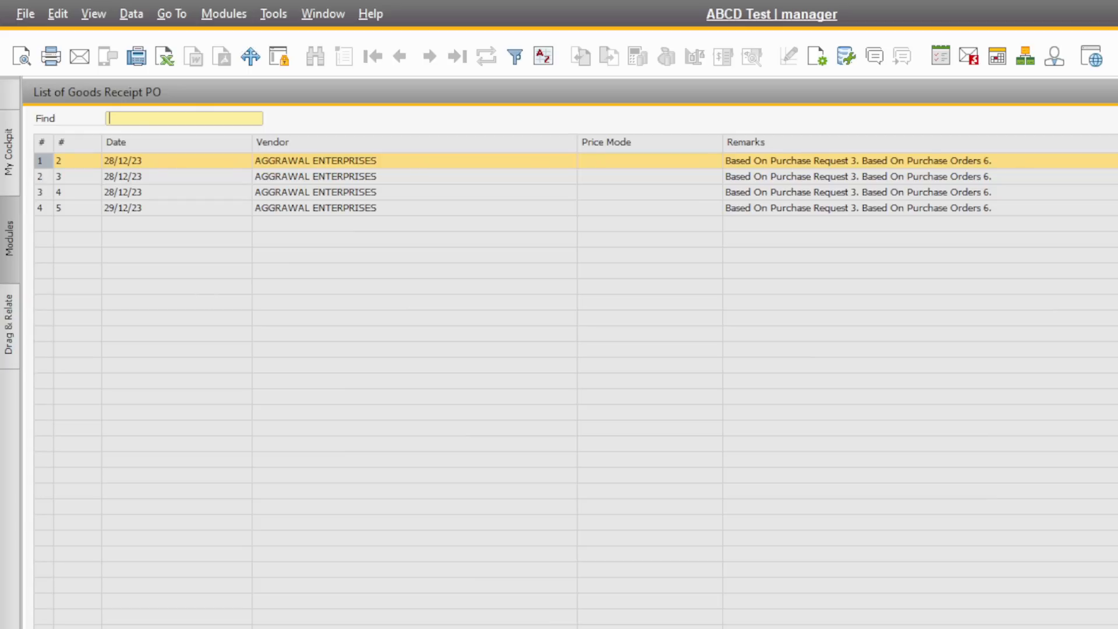
key(Return)
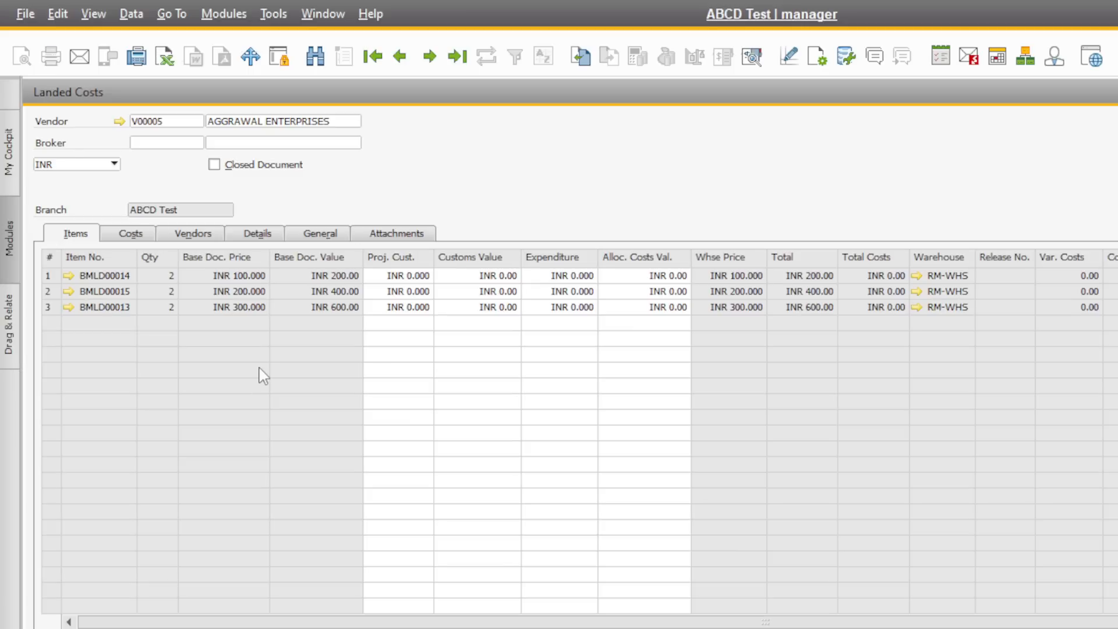
- Set the Insurance fixed cost to INR 500, keeping its Equal allocation
click(132, 234)
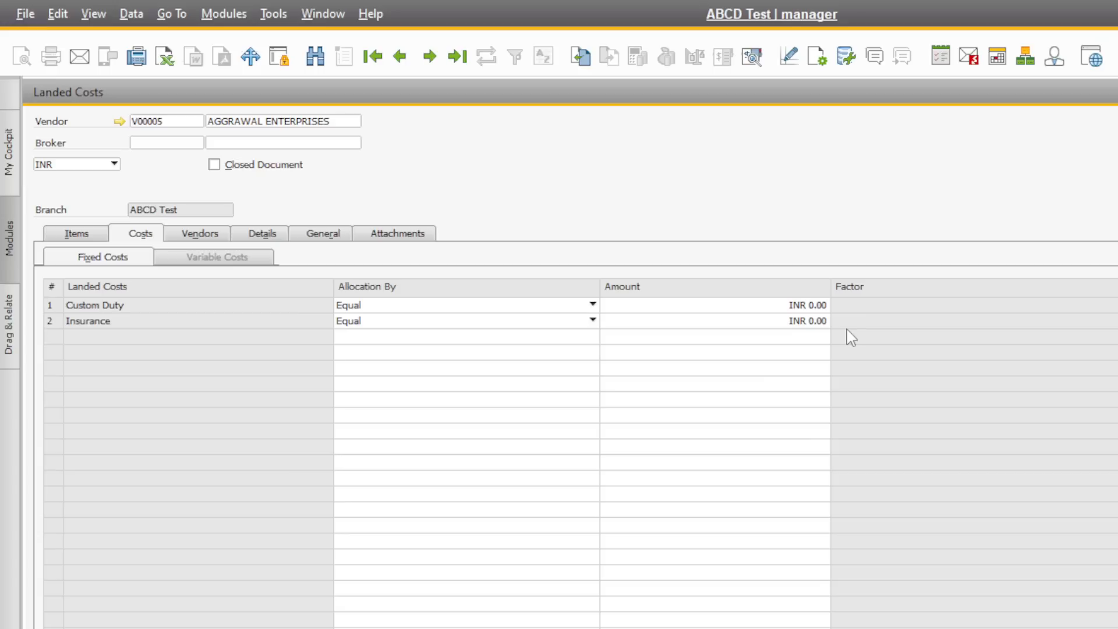
click(802, 322)
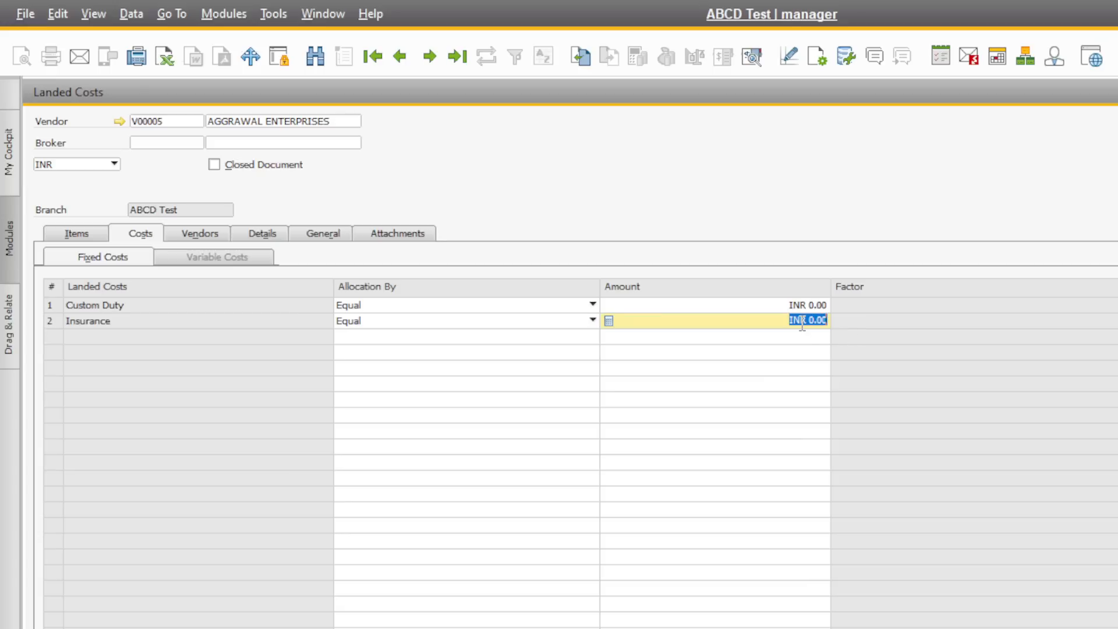
text(500)
key(Tab)
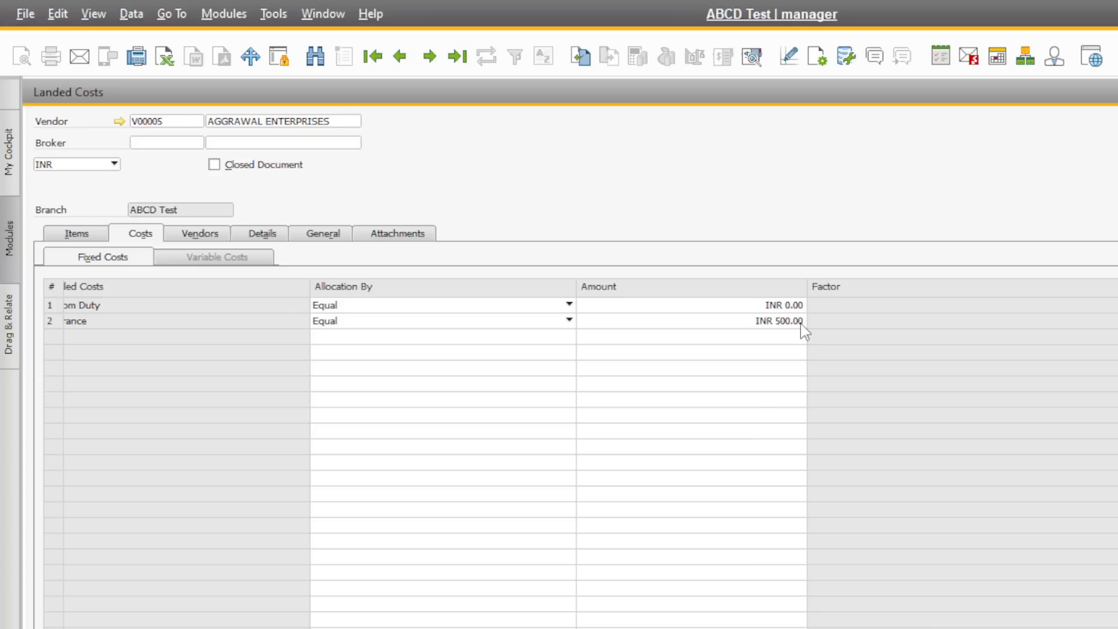
- Choose B.S. PRINTER from the business partners as the landed costs document's broker
click(186, 141)
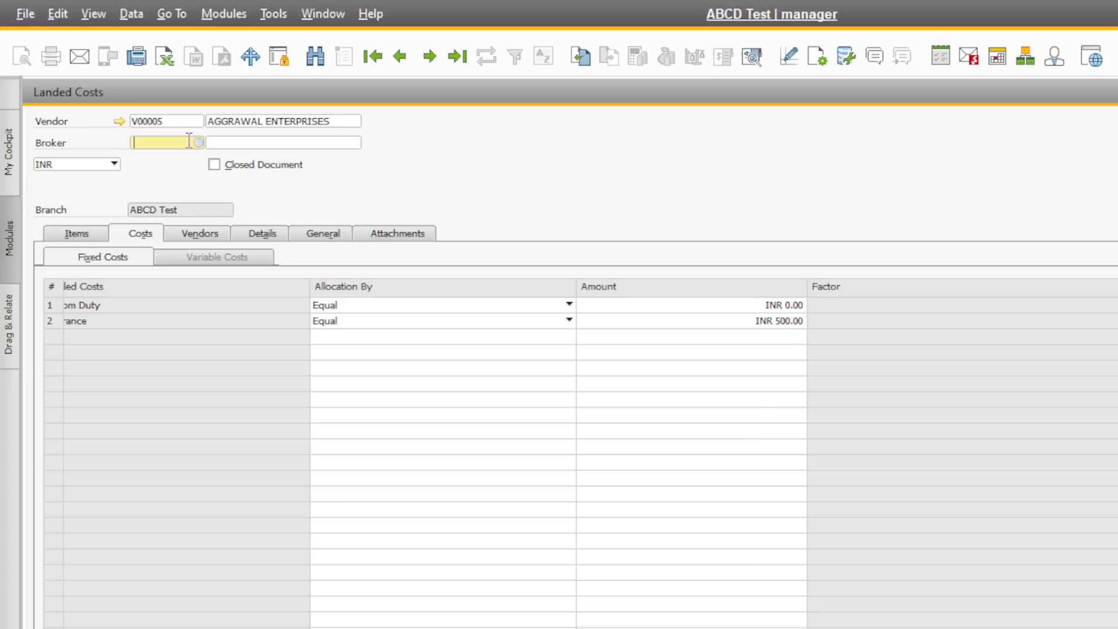
key(Tab)
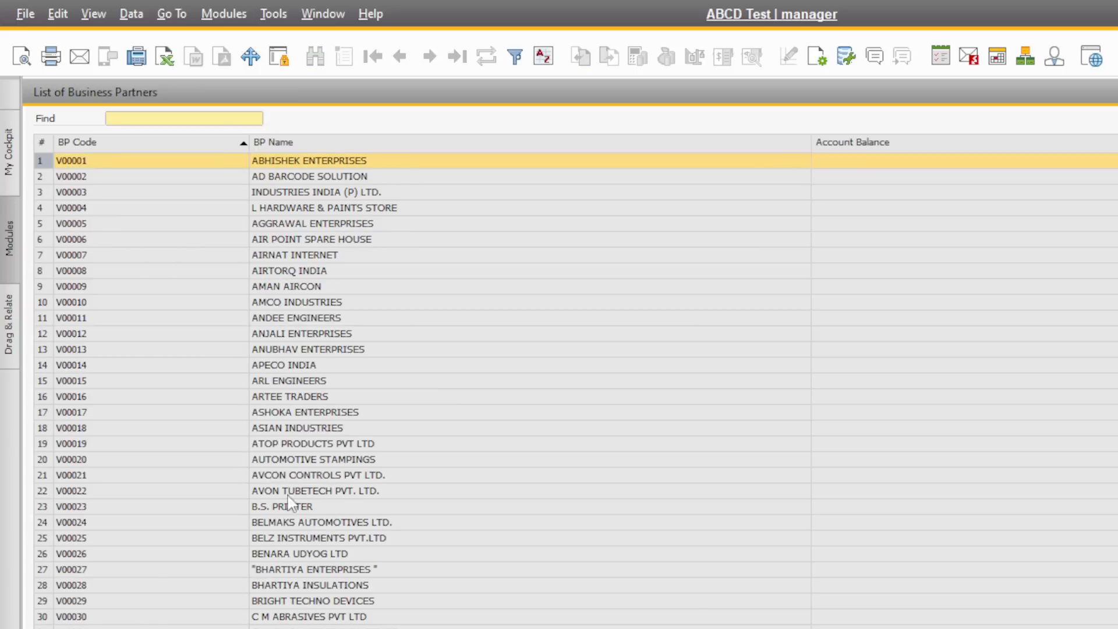
click(272, 512)
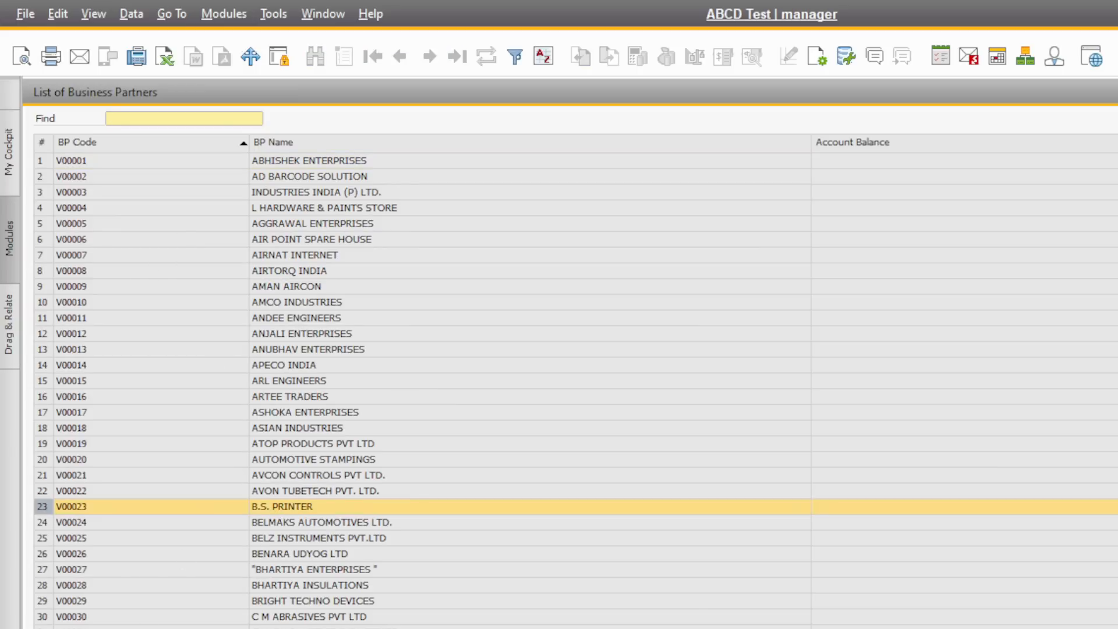
key(Return)
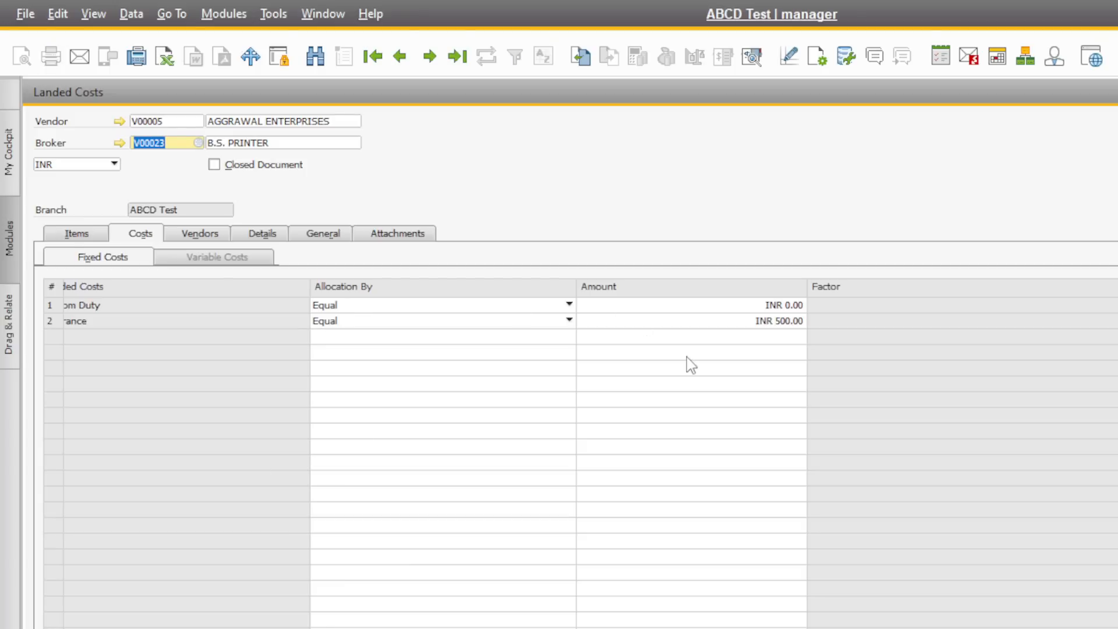
- Review the insurance cost allocated to each item, add the landed costs document and close the empty form
click(73, 236)
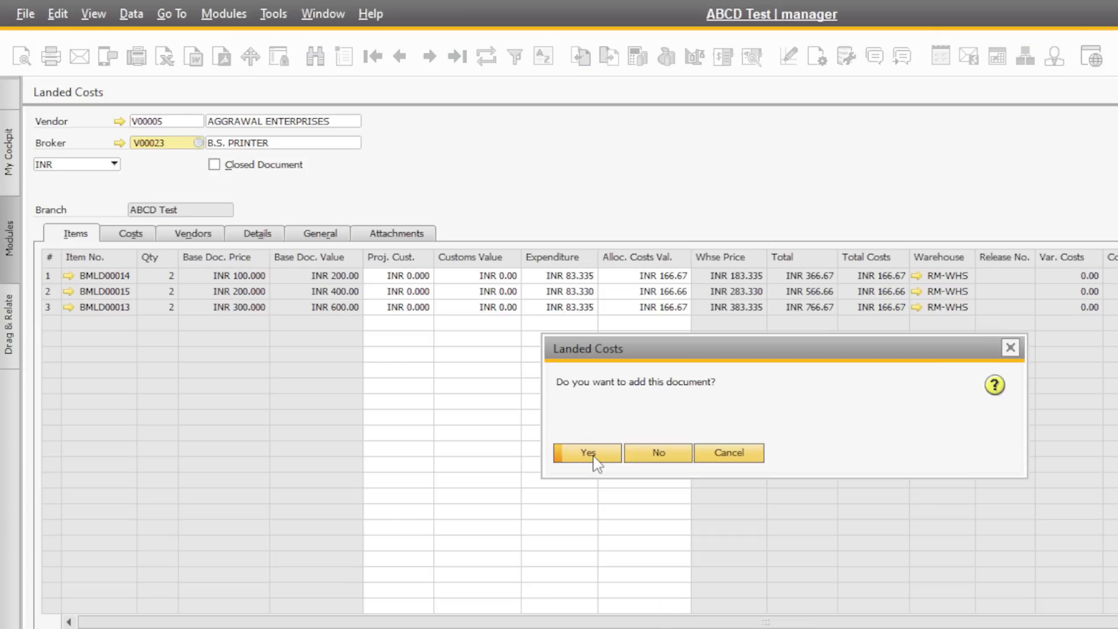
click(594, 460)
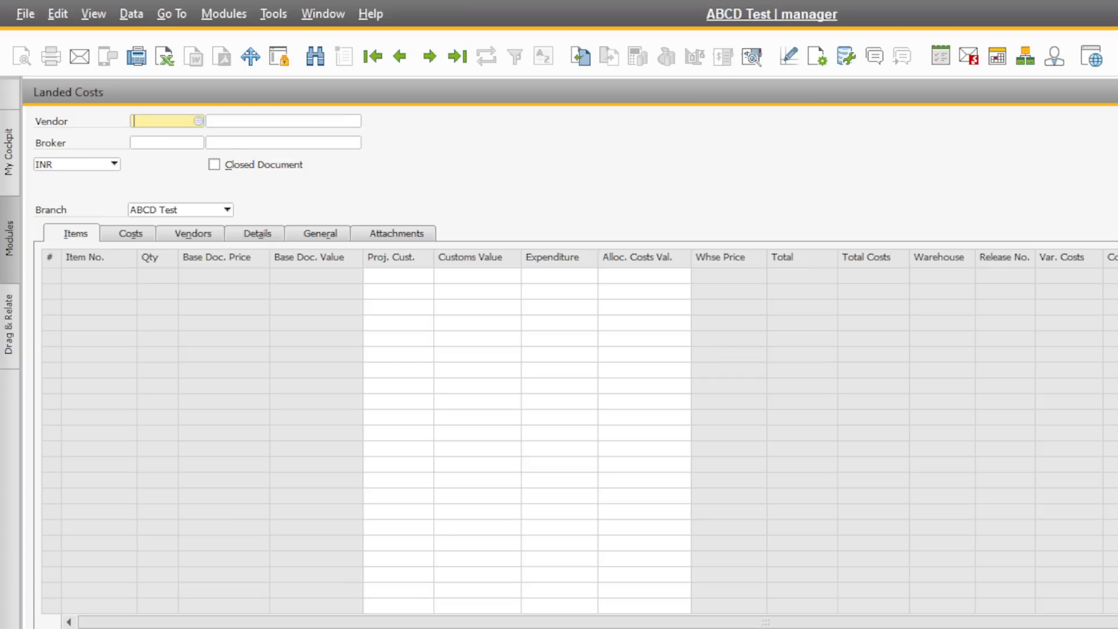
key(Escape)
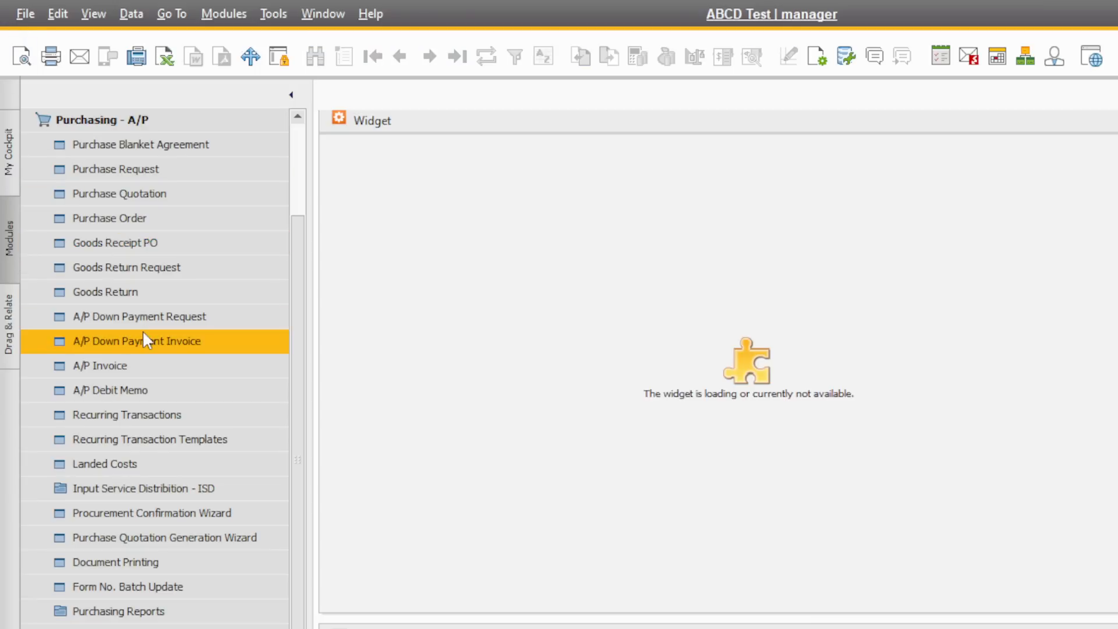
- Open the most recent Landed Costs document, copy its broker code and close the document
click(117, 373)
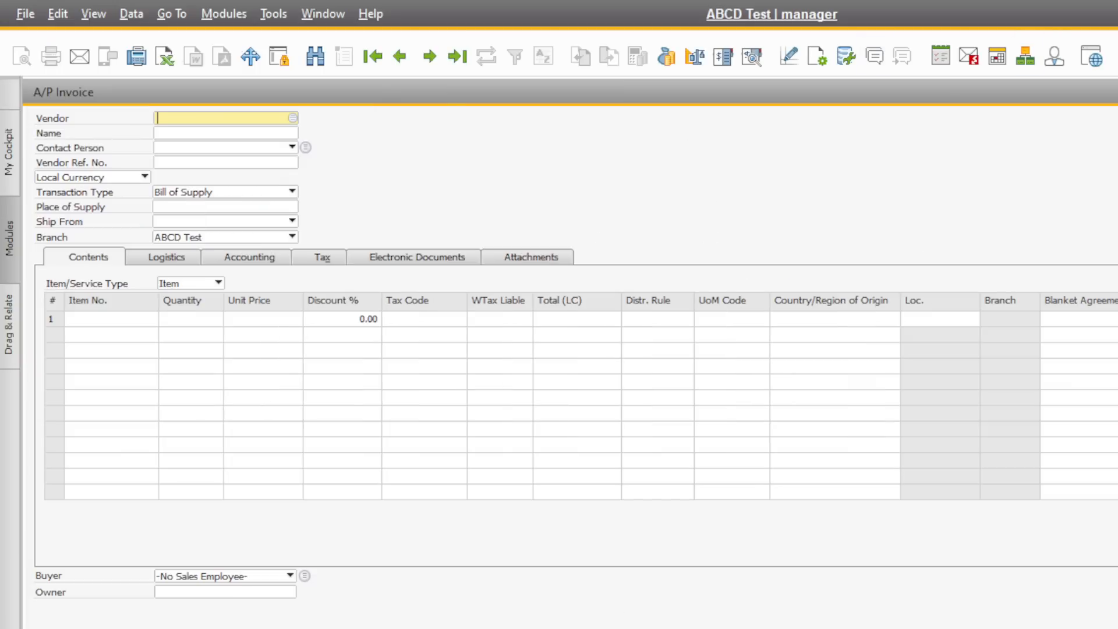
key(Escape)
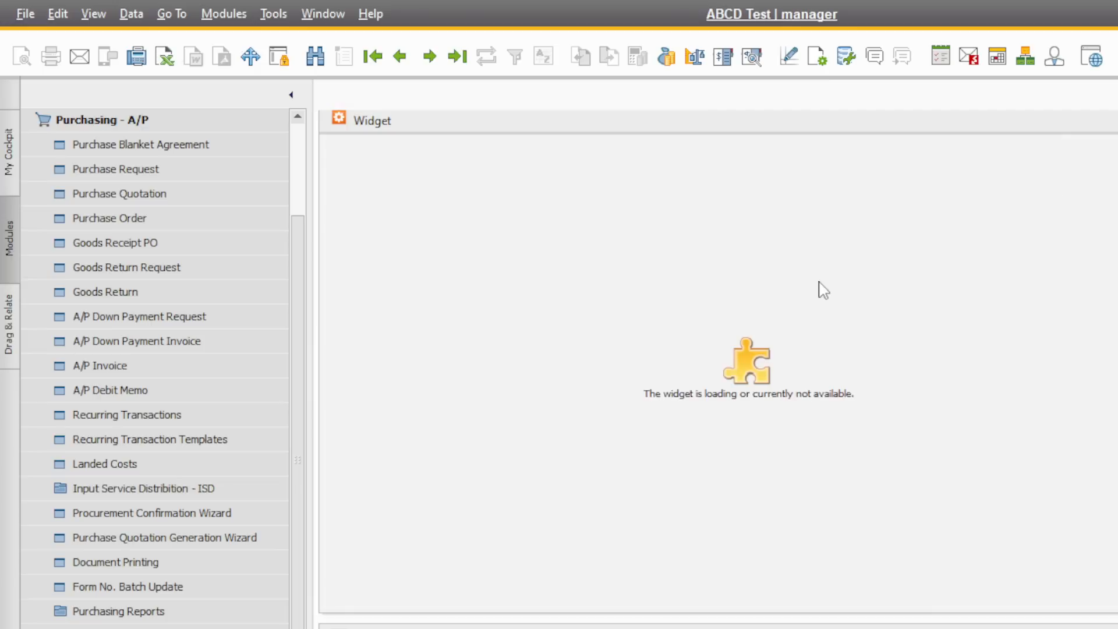
click(104, 466)
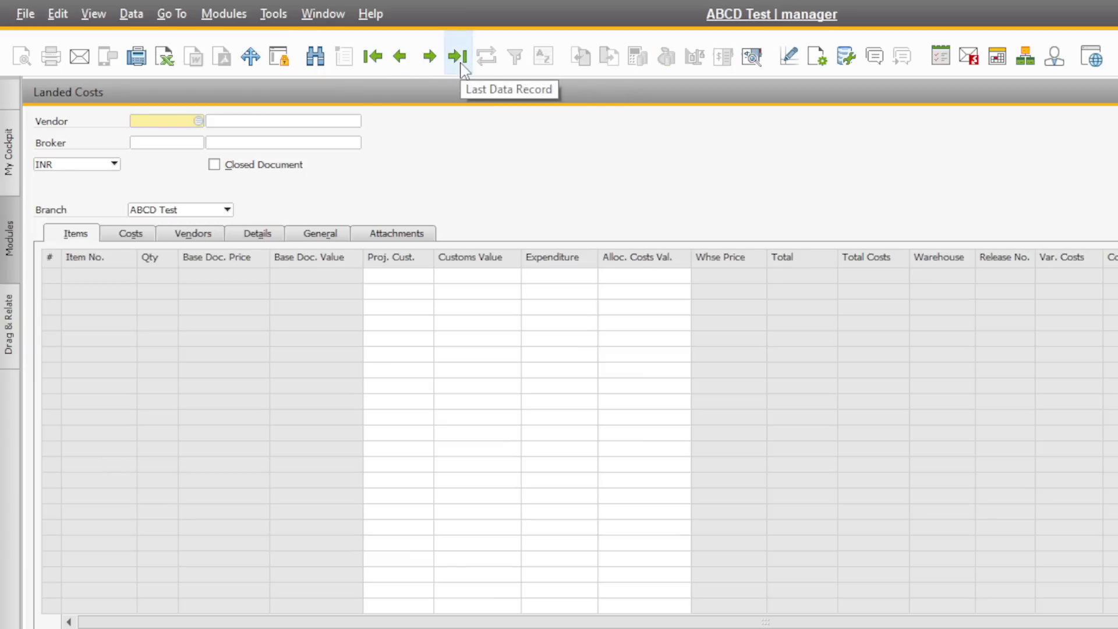
click(460, 66)
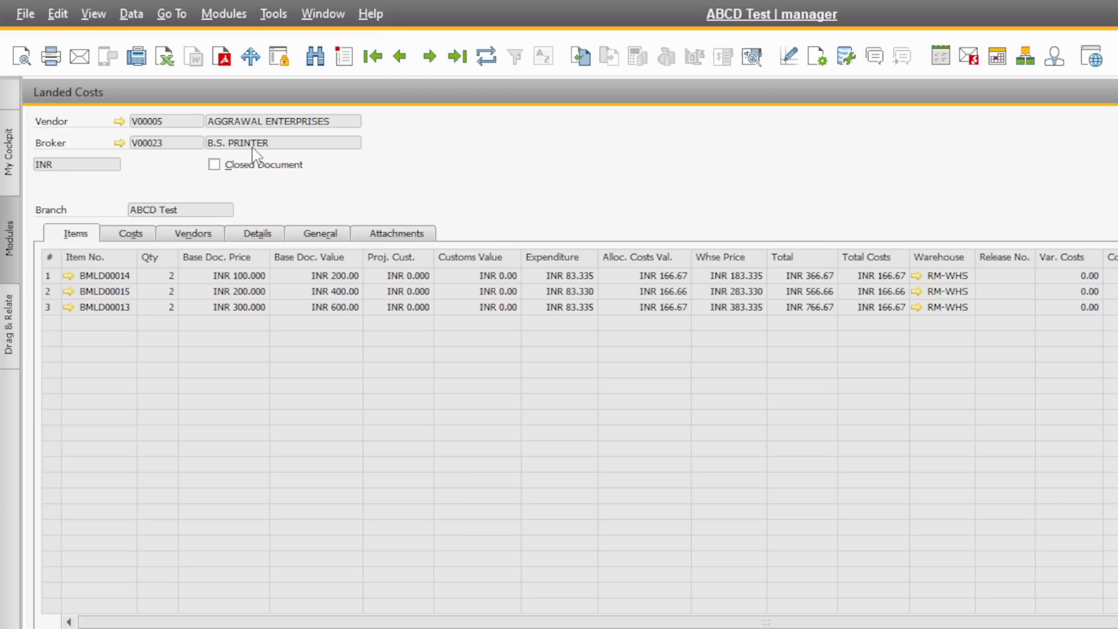
right_click(177, 149)
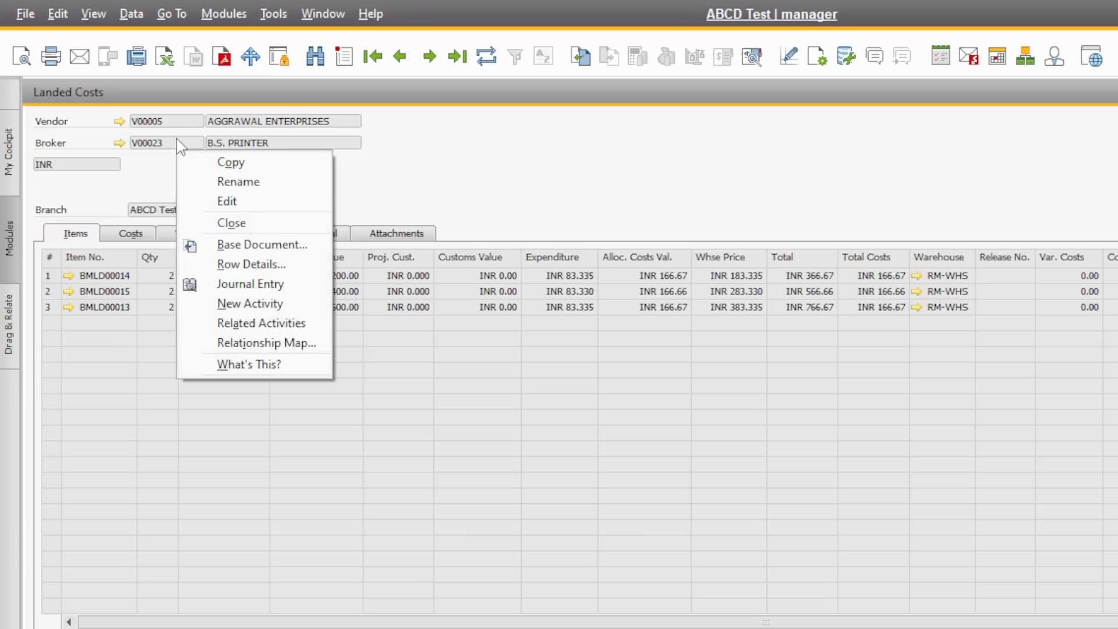
click(253, 169)
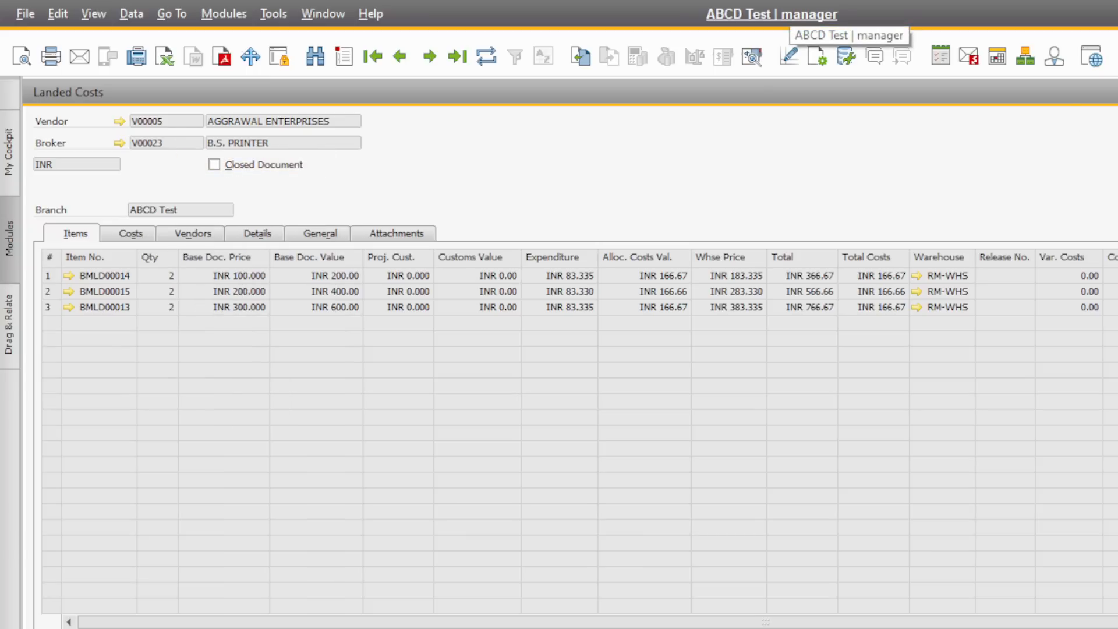
key(Escape)
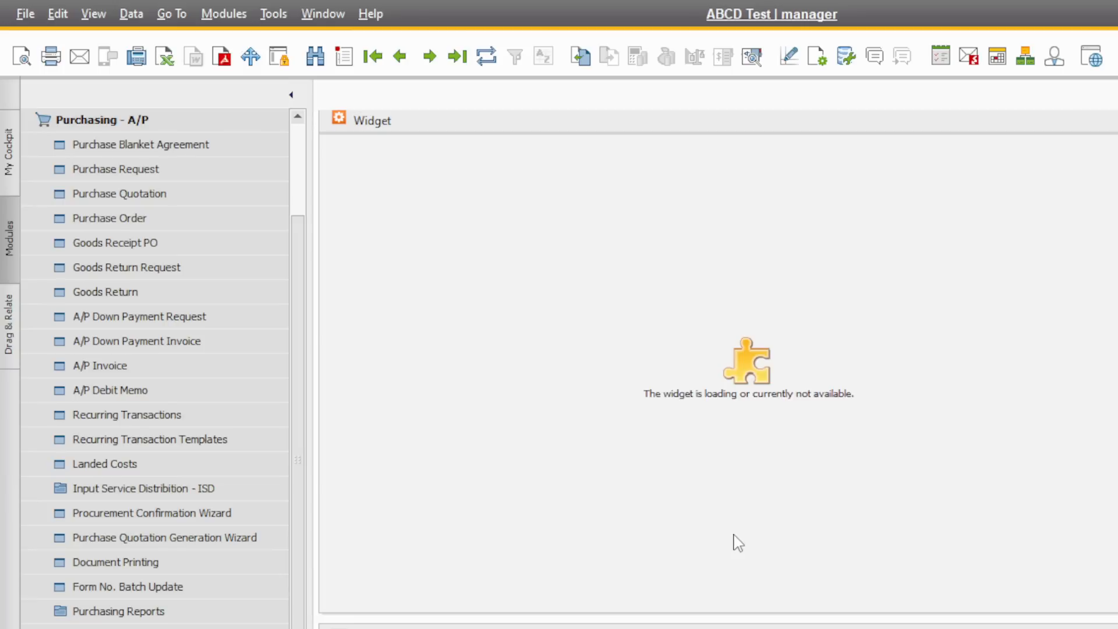
- Start a new A/P Invoice with the broker B.S. PRINTER as the vendor
click(117, 376)
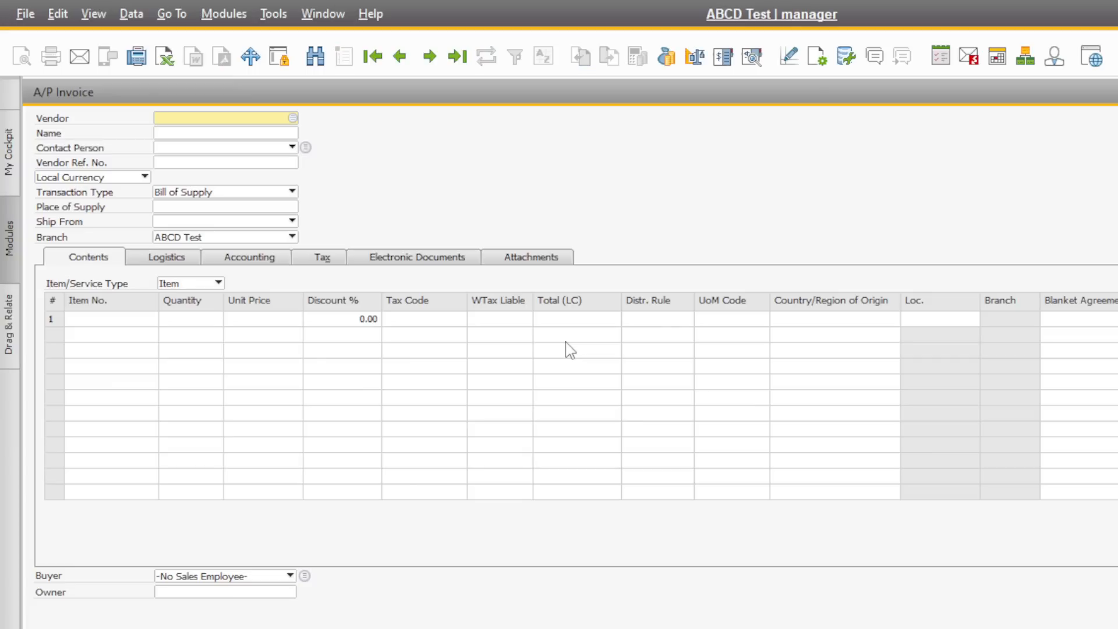
text(V00023)
key(Tab)
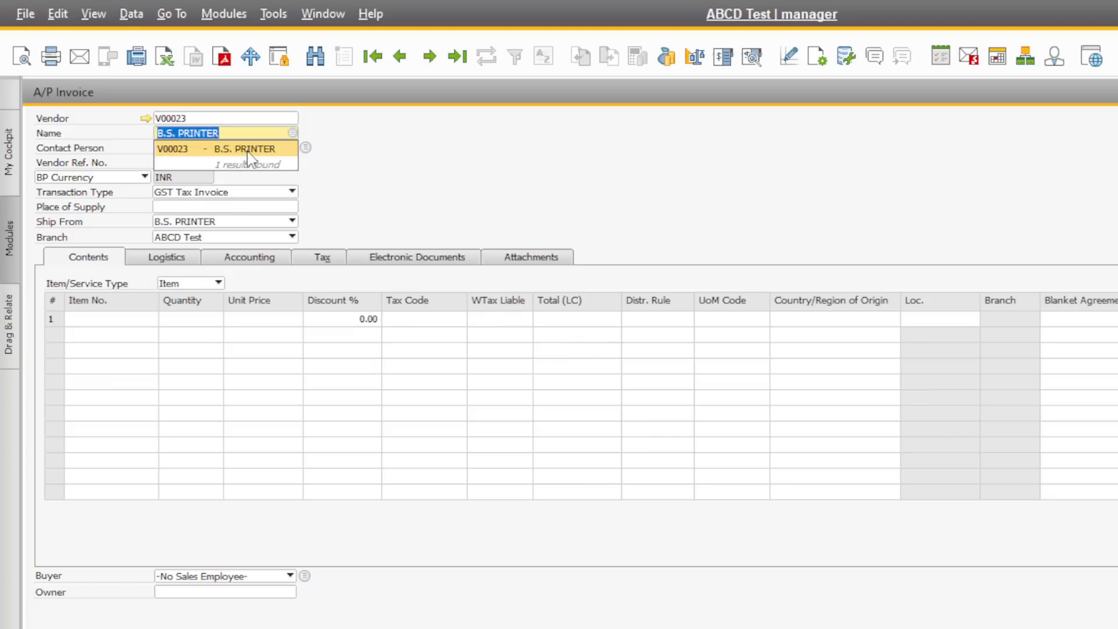
click(249, 151)
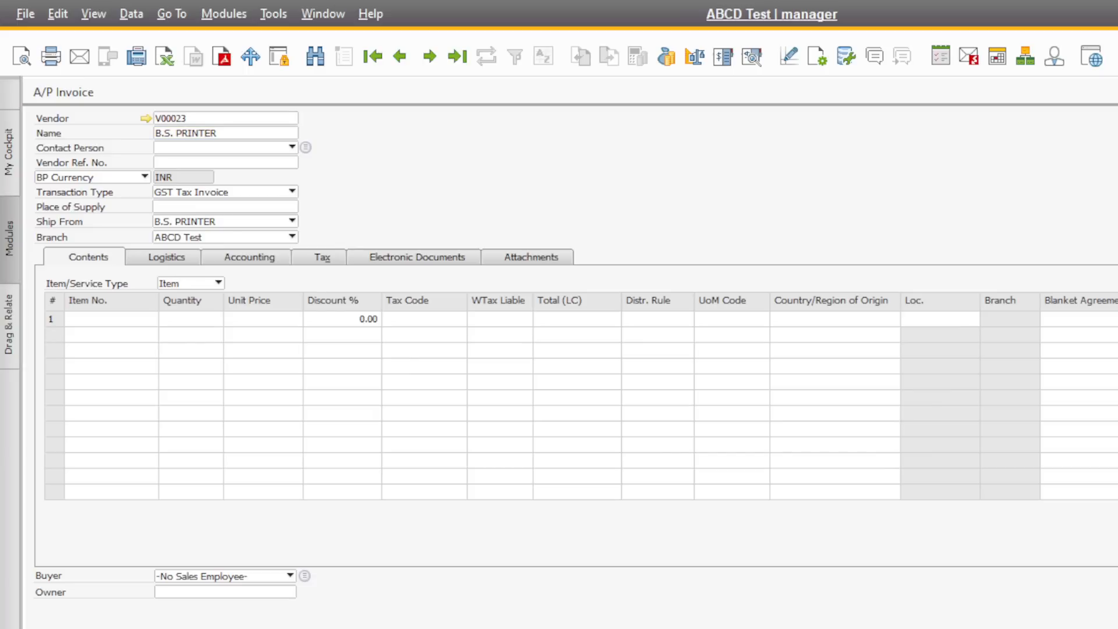
- Copy the Insurance cost from the landed costs document dated 24/02/24 into the invoice, accepting the tax code change for all rows
click(1107, 615)
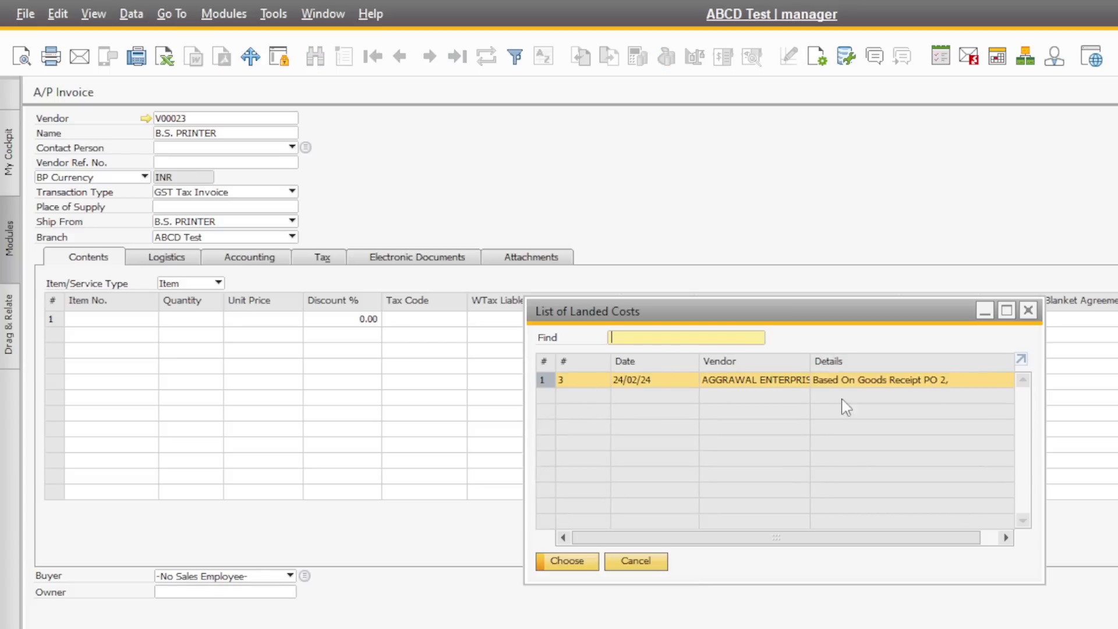
click(1007, 311)
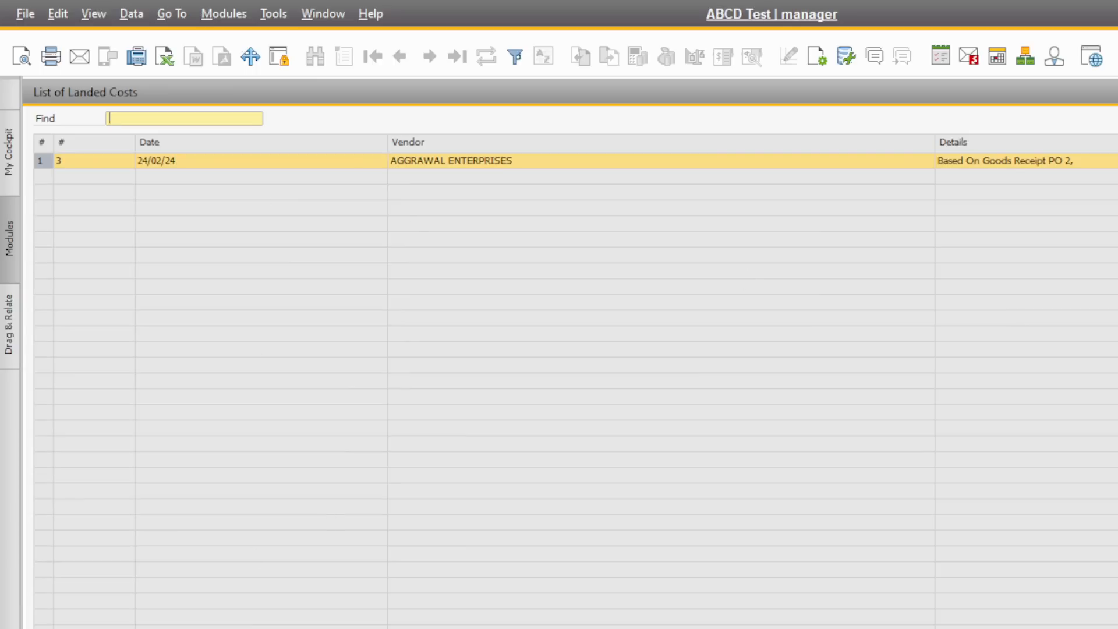
key(Return)
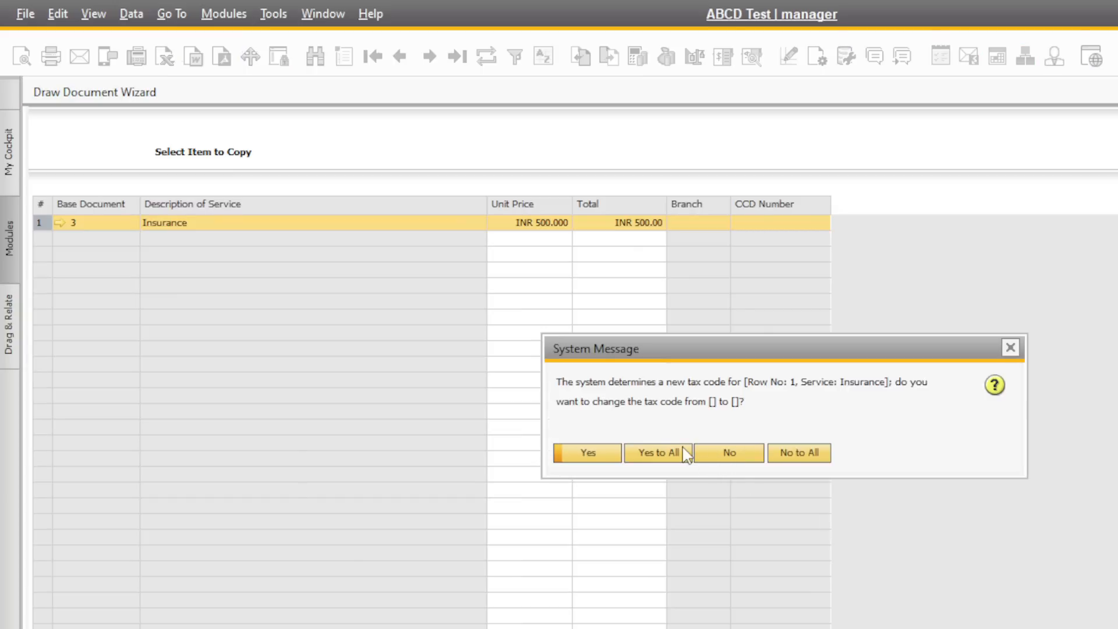
click(685, 454)
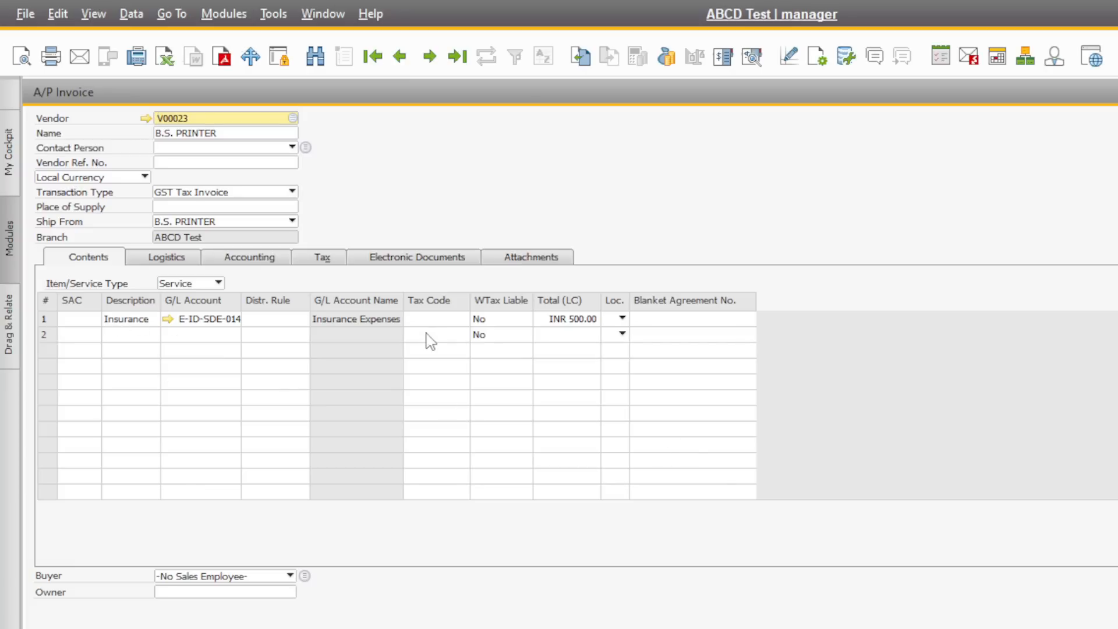
- Assign SAC code 00999128 to the Insurance row of the A/P Invoice
click(70, 319)
key(Tab)
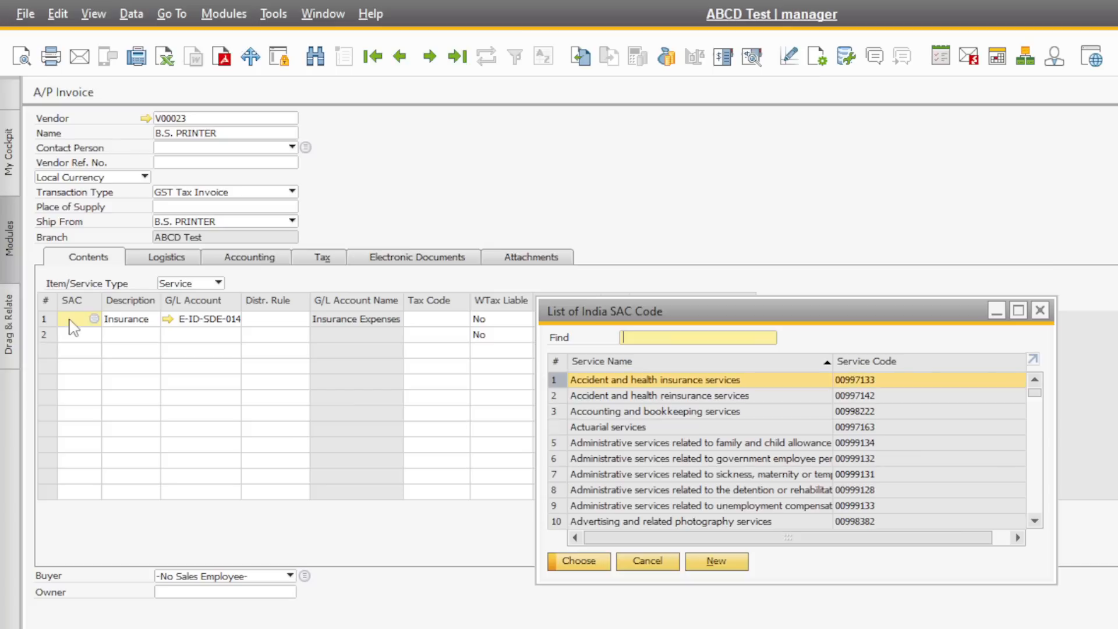
click(641, 494)
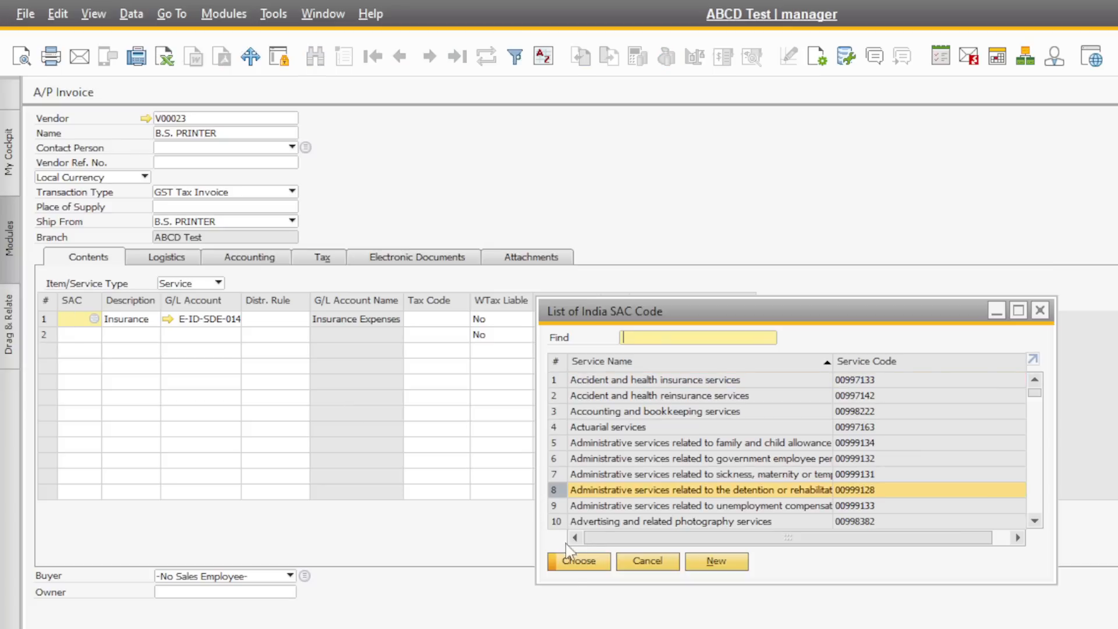
click(574, 565)
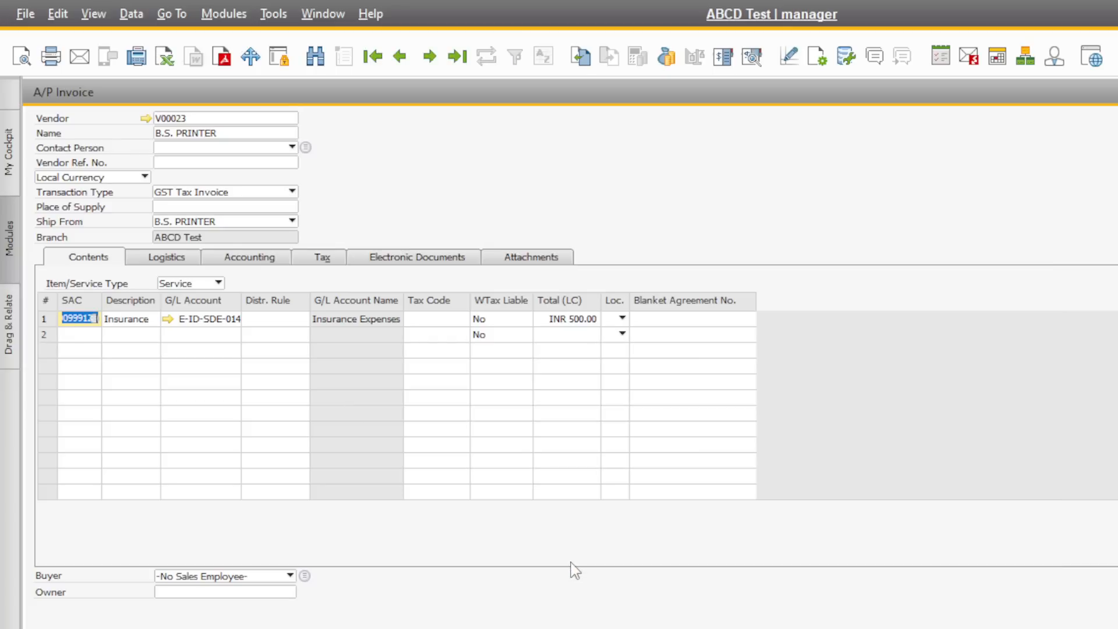
- Set the Insurance row's tax code to SCGST@12 and its location to GHAZIABAD
click(463, 322)
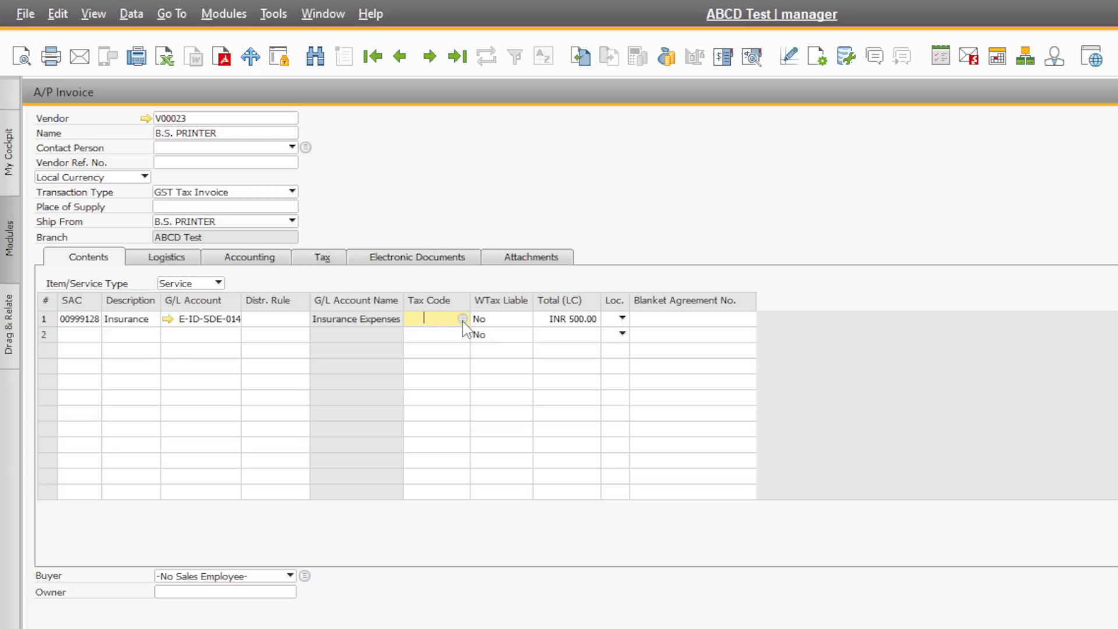
click(463, 319)
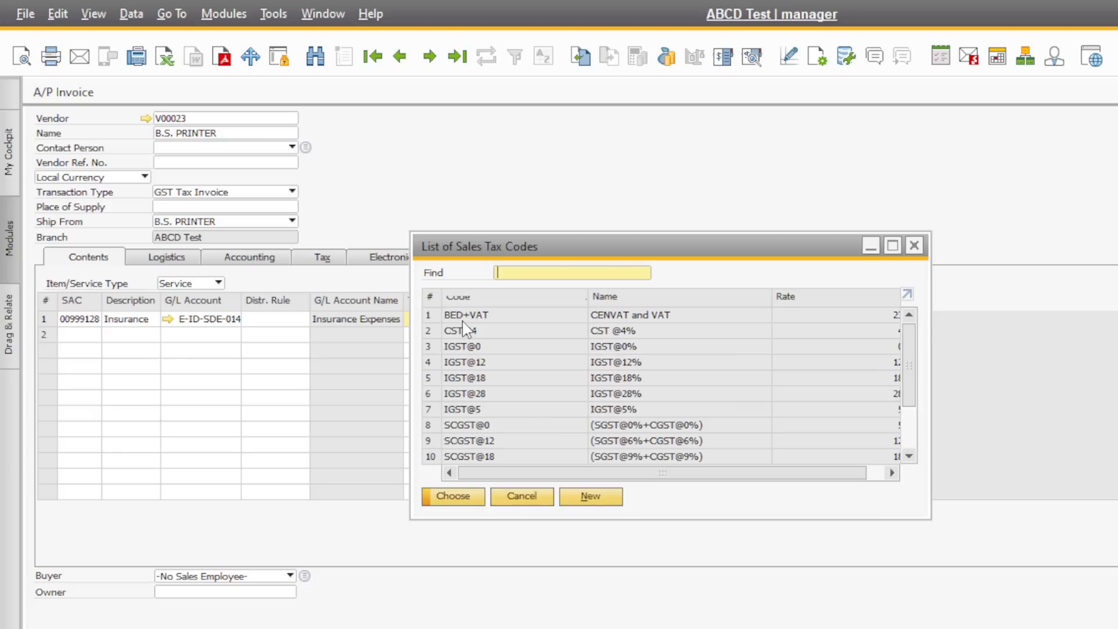
click(660, 443)
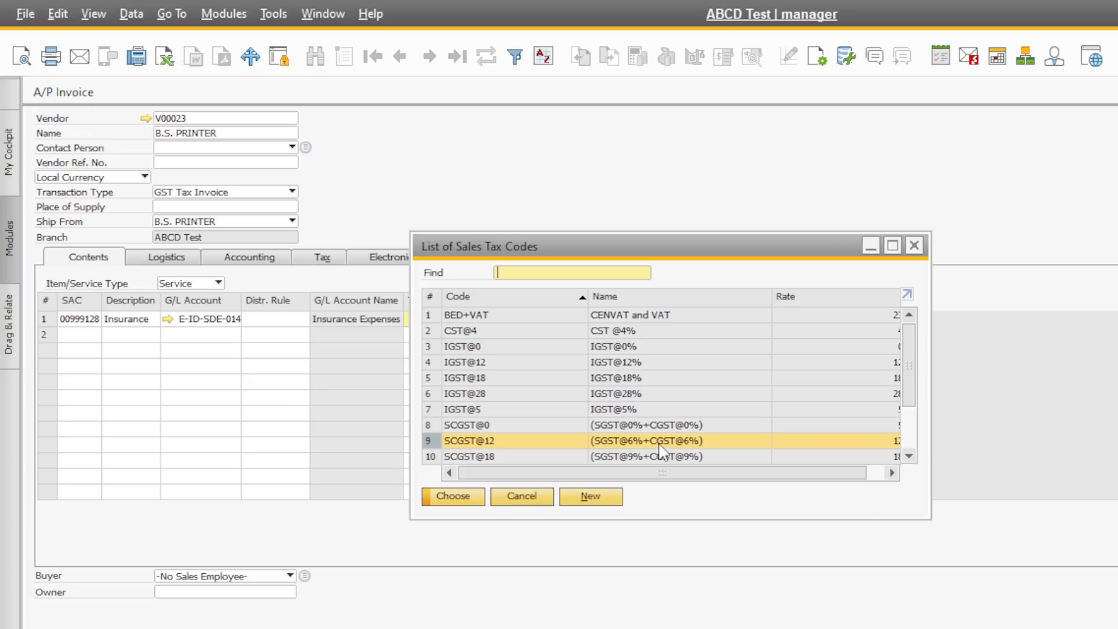
click(452, 496)
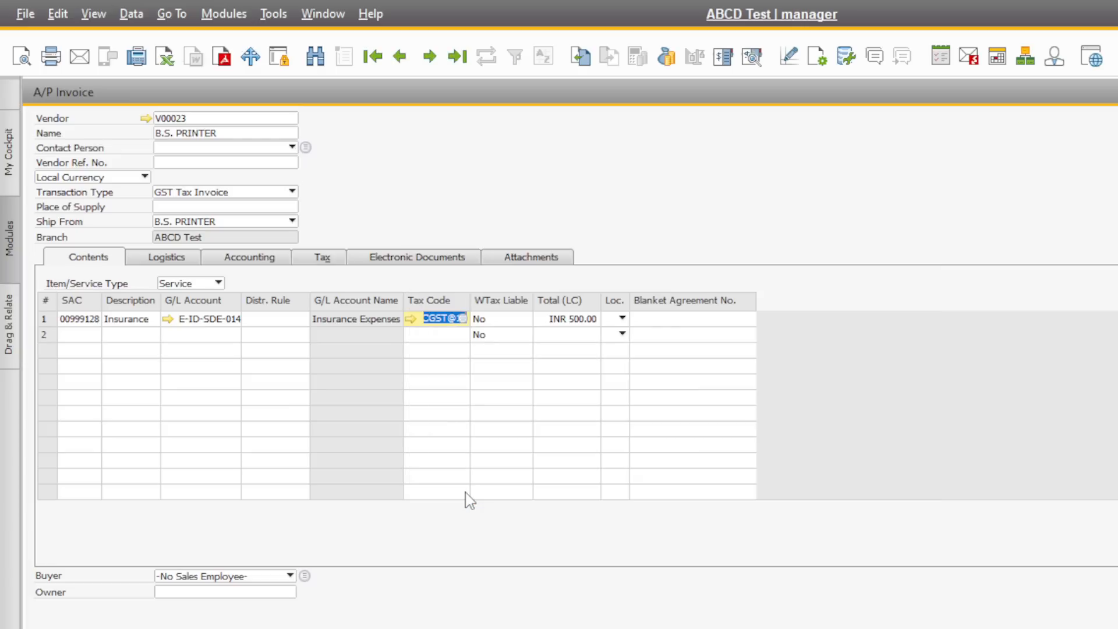
click(622, 319)
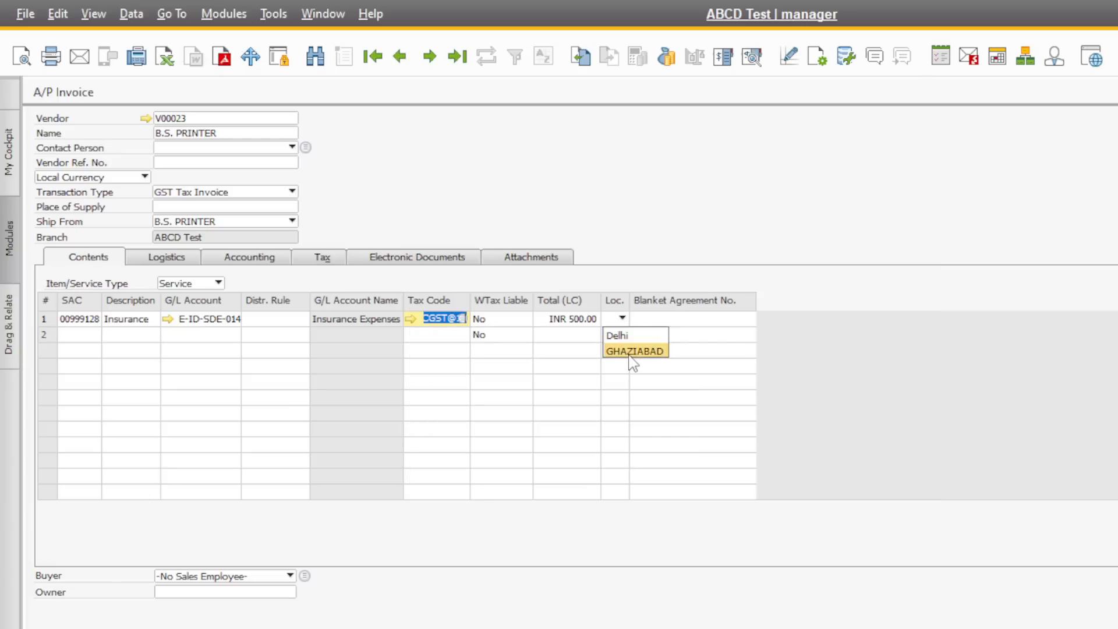
click(633, 352)
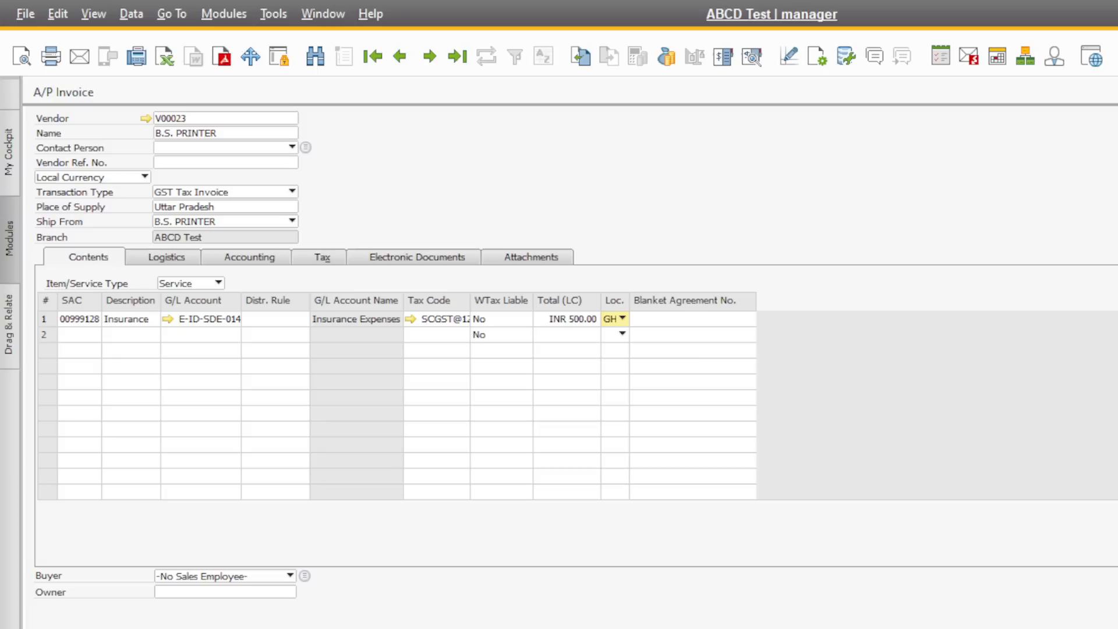
- Exit the program, agreeing to close all open windows and save the changes to the A/P Invoice
key(alt+F4)
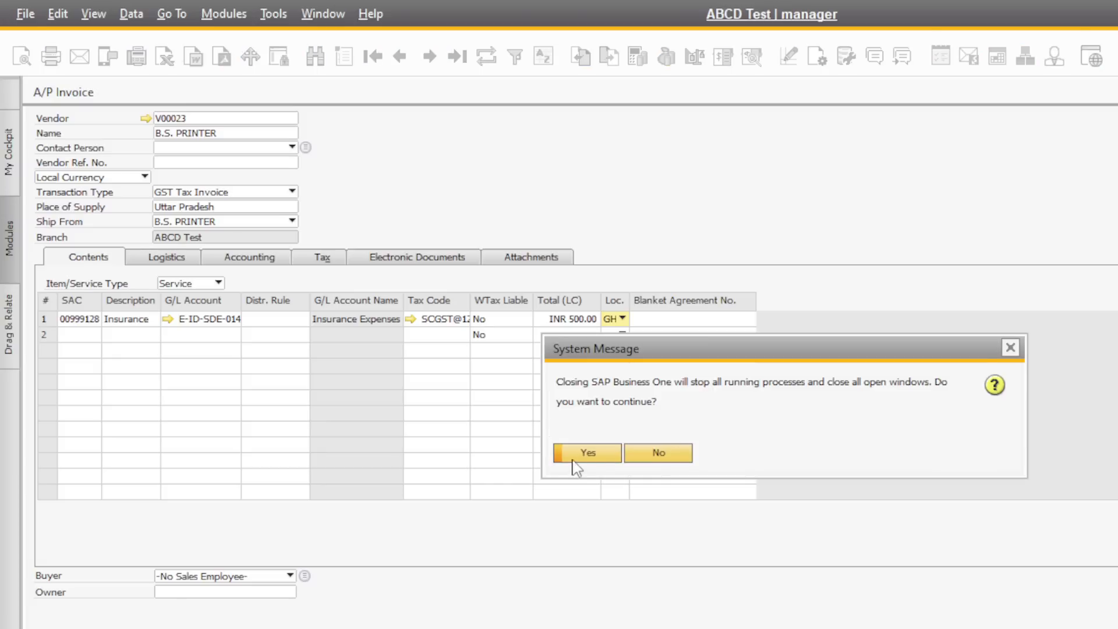
click(597, 456)
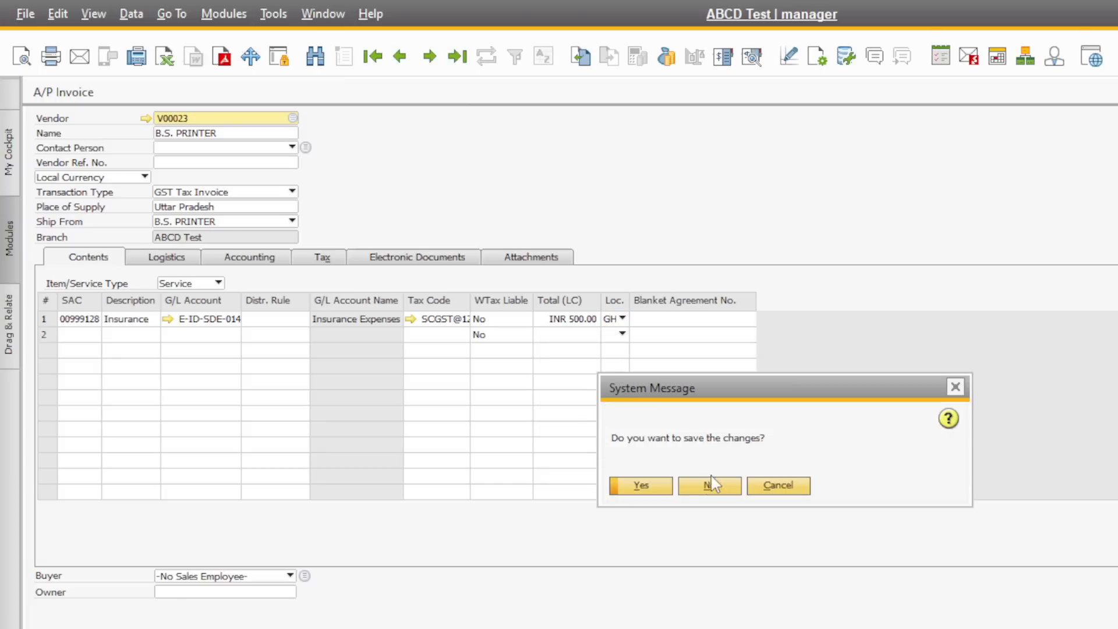
click(646, 487)
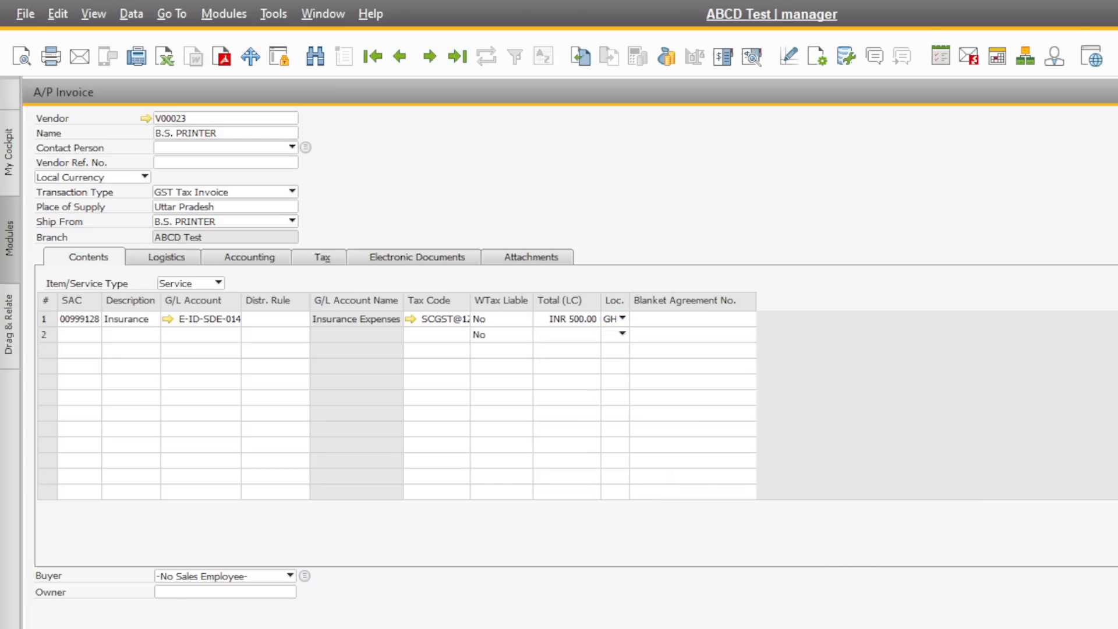